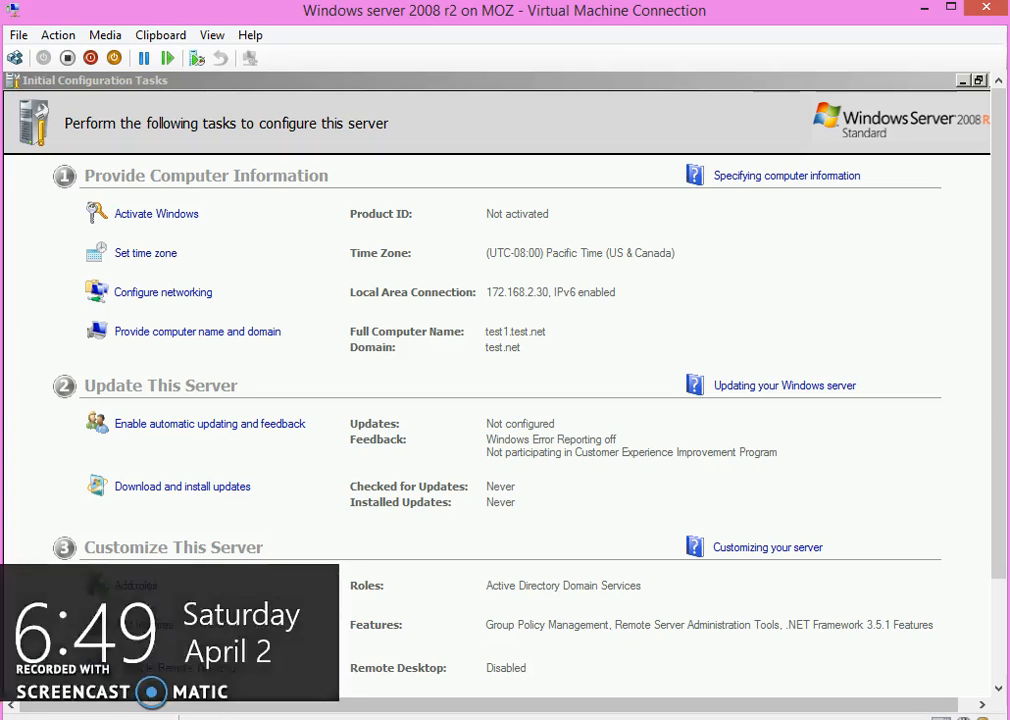
Step: Start adding a new role from the Roles overview of server TEST1 in Server Manager
{"action": "left_click_drag", "start_coordinate": [1000, 465], "coordinate": [1003, 572]}
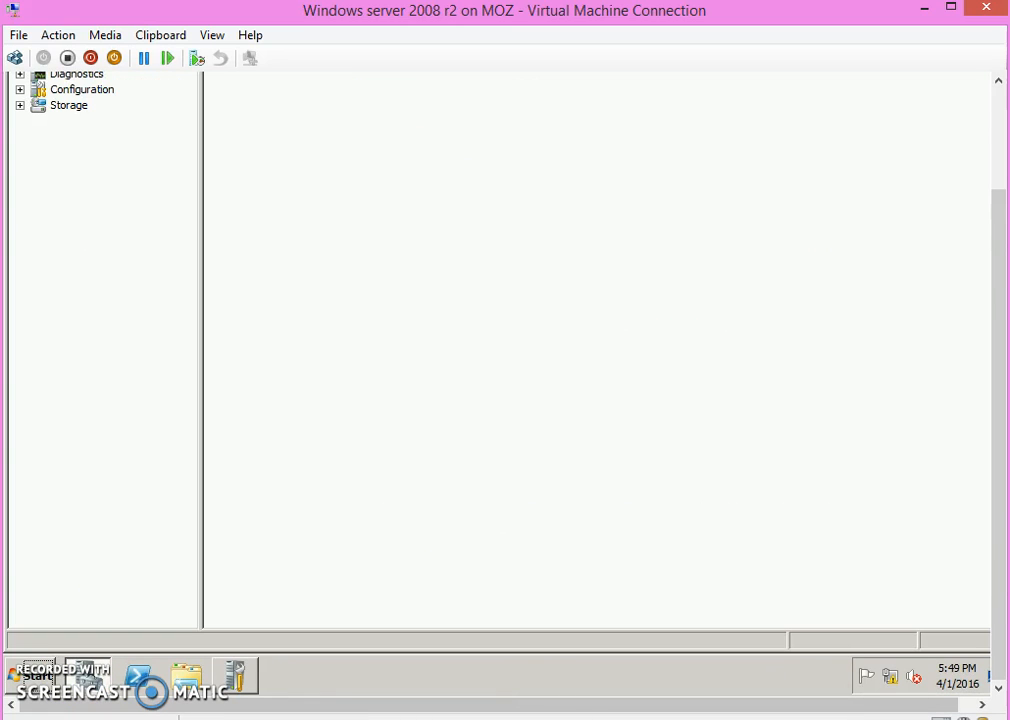
{"action": "left_click_drag", "start_coordinate": [996, 287], "coordinate": [996, 140]}
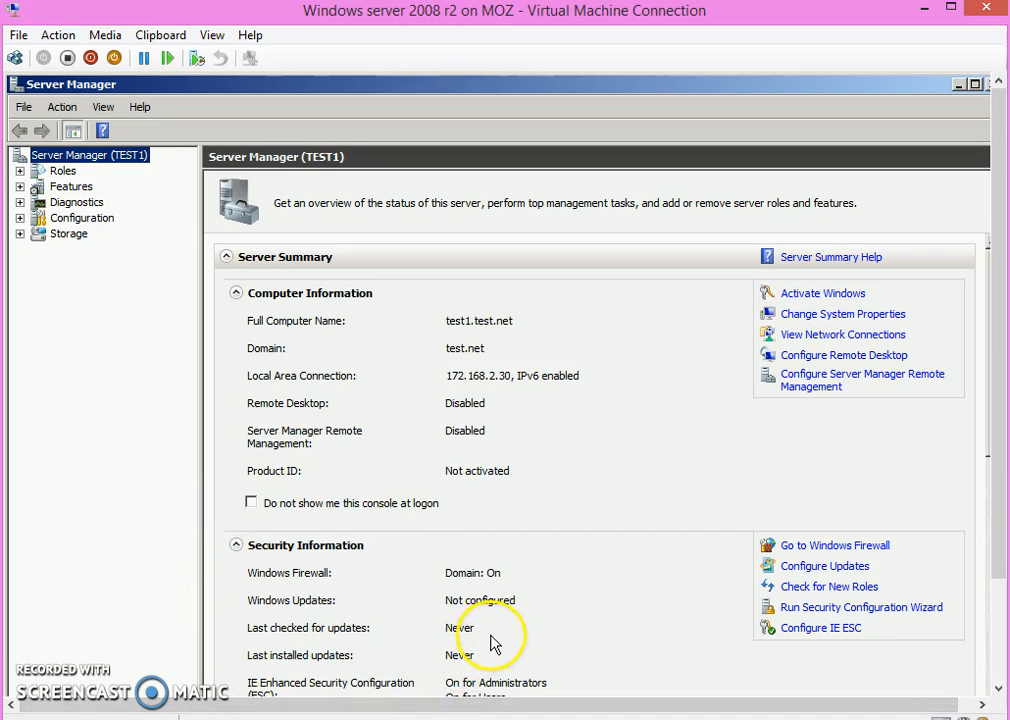
{"action": "left_click_drag", "start_coordinate": [998, 440], "coordinate": [1003, 318]}
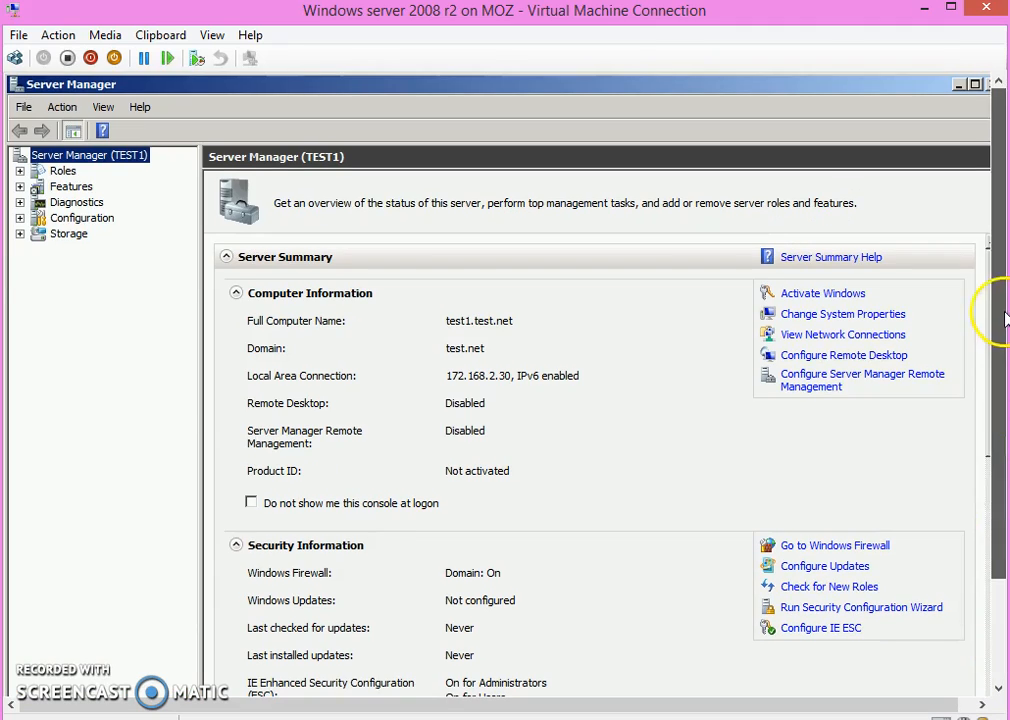
{"action": "left_click", "coordinate": [20, 171]}
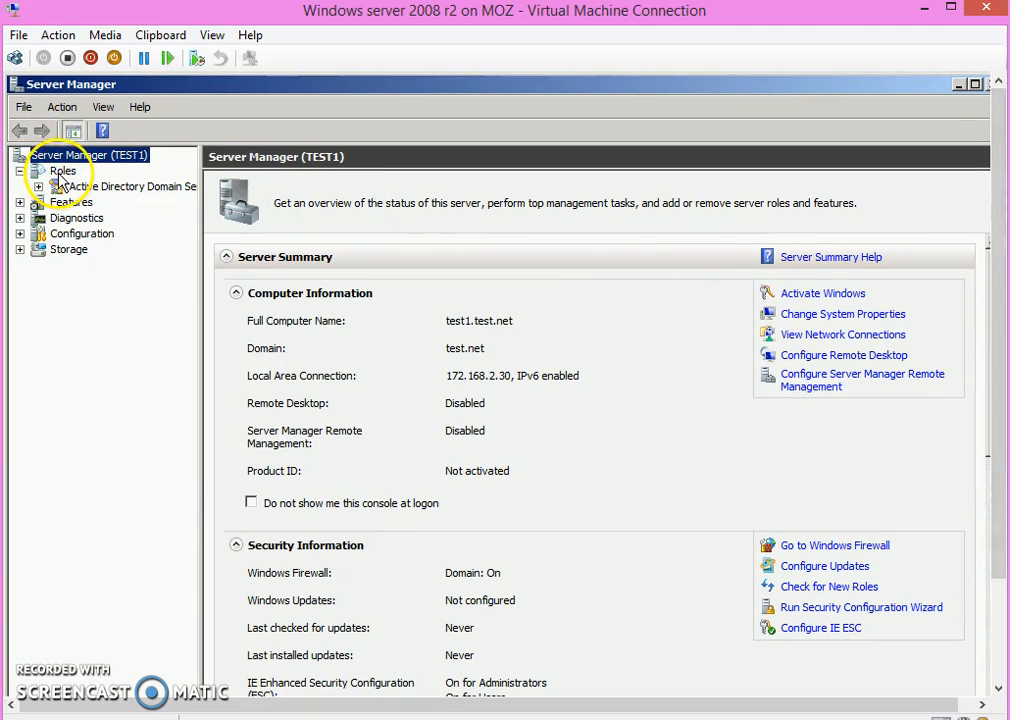
{"action": "left_click", "coordinate": [60, 172]}
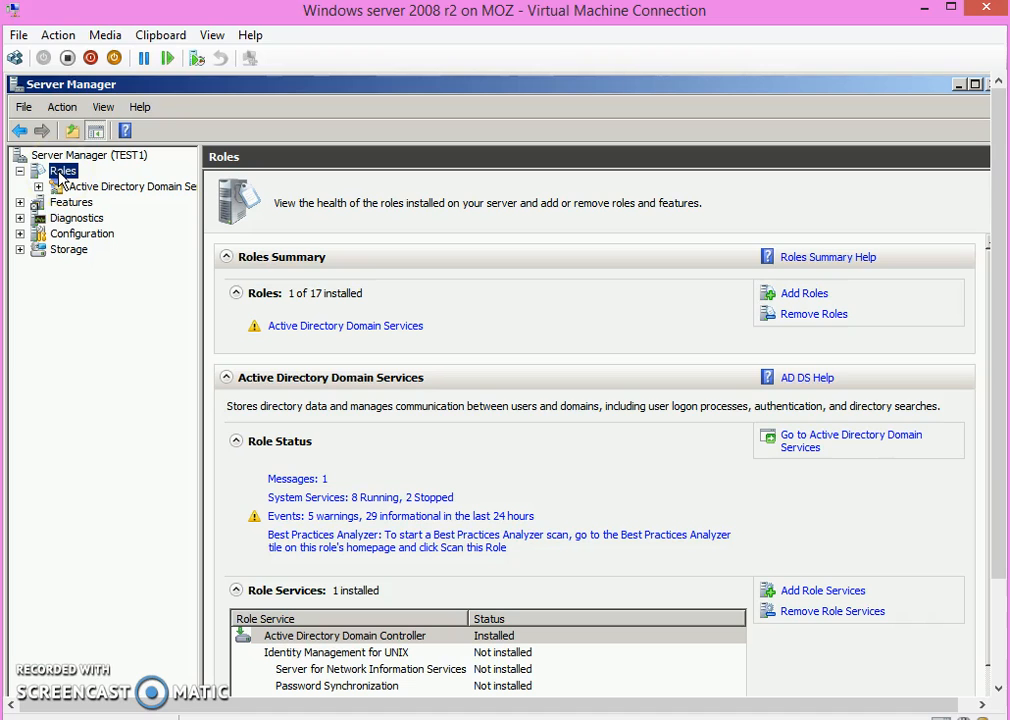
{"action": "left_click", "coordinate": [789, 297]}
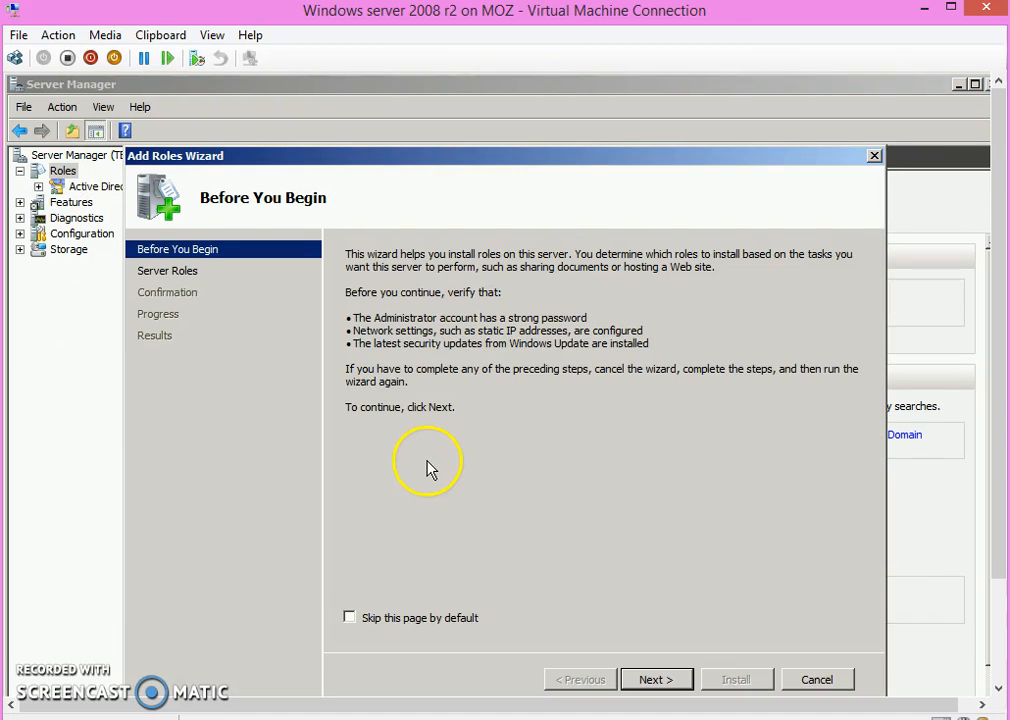
Step: Select the DNS Server role, install it and close the Add Roles Wizard
{"action": "left_click", "coordinate": [669, 680]}
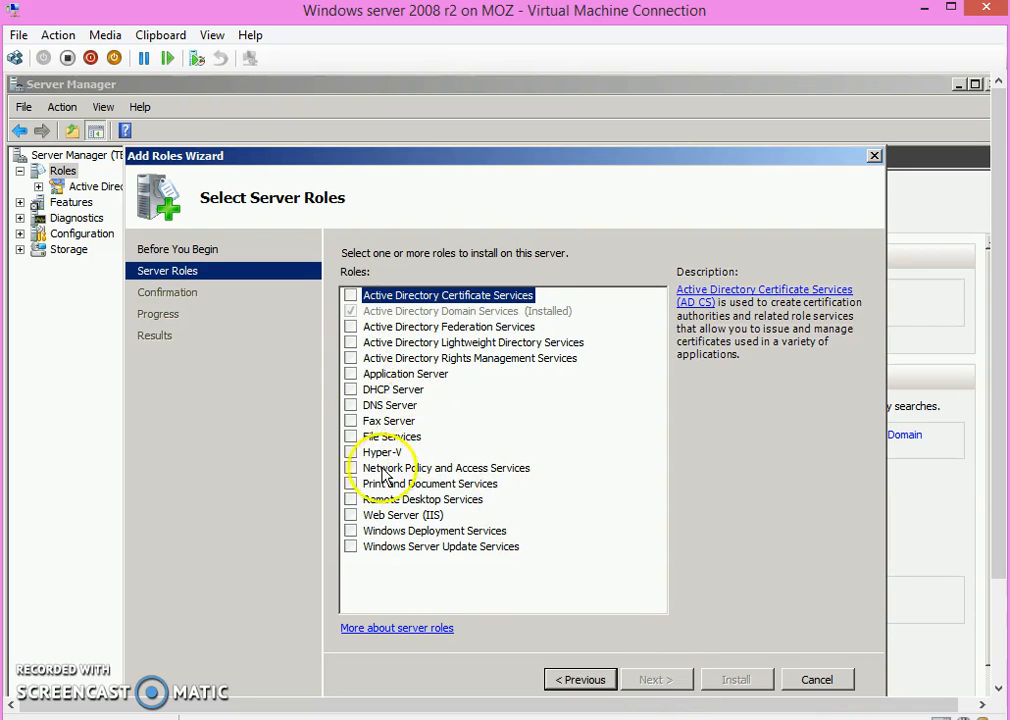
{"action": "left_click", "coordinate": [351, 405]}
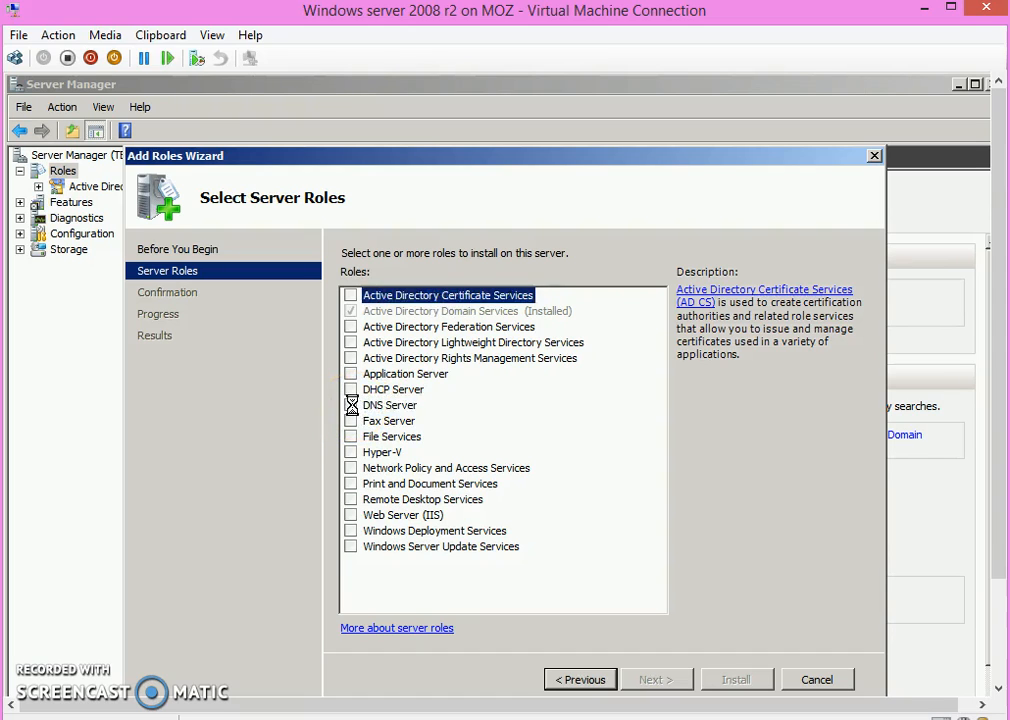
{"action": "left_click", "coordinate": [654, 679]}
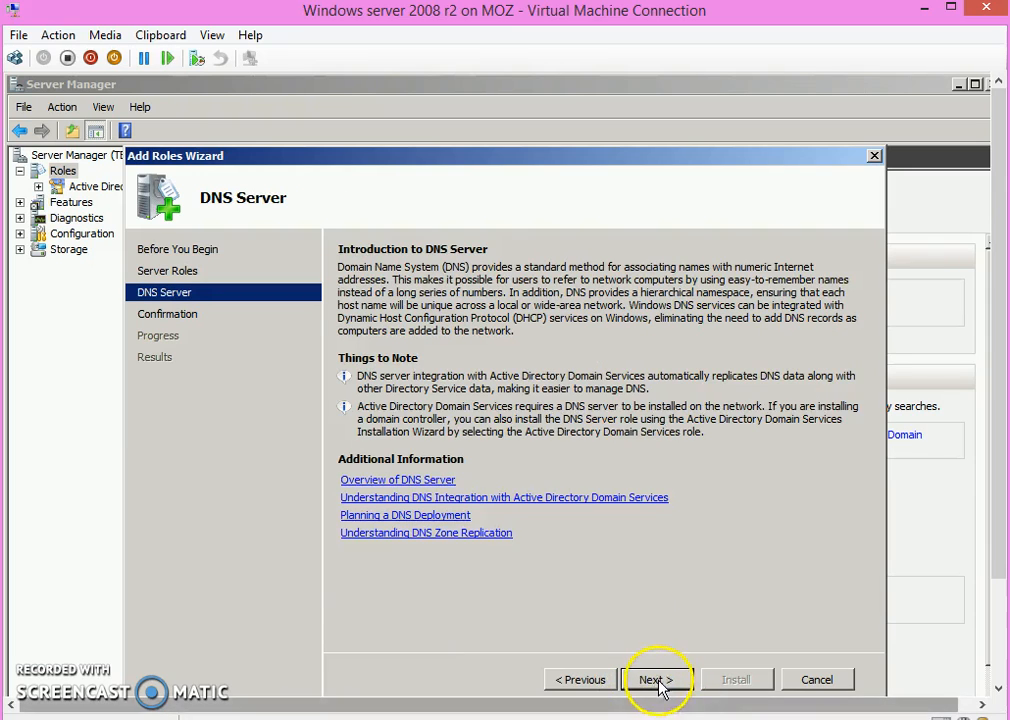
{"action": "left_click", "coordinate": [657, 682]}
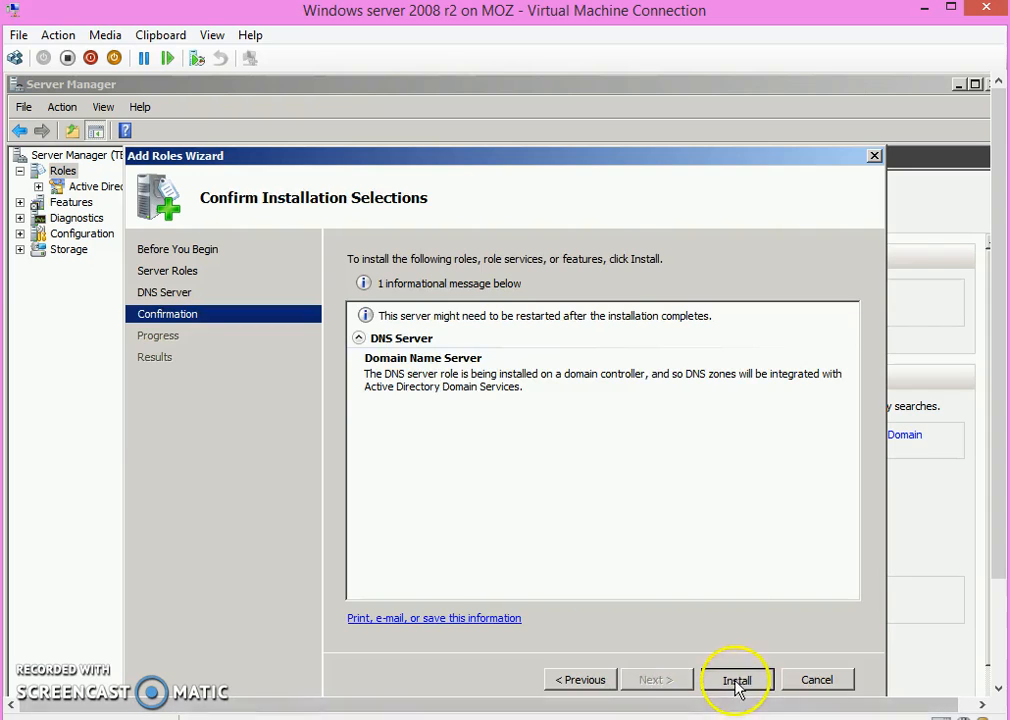
{"action": "left_click", "coordinate": [740, 679]}
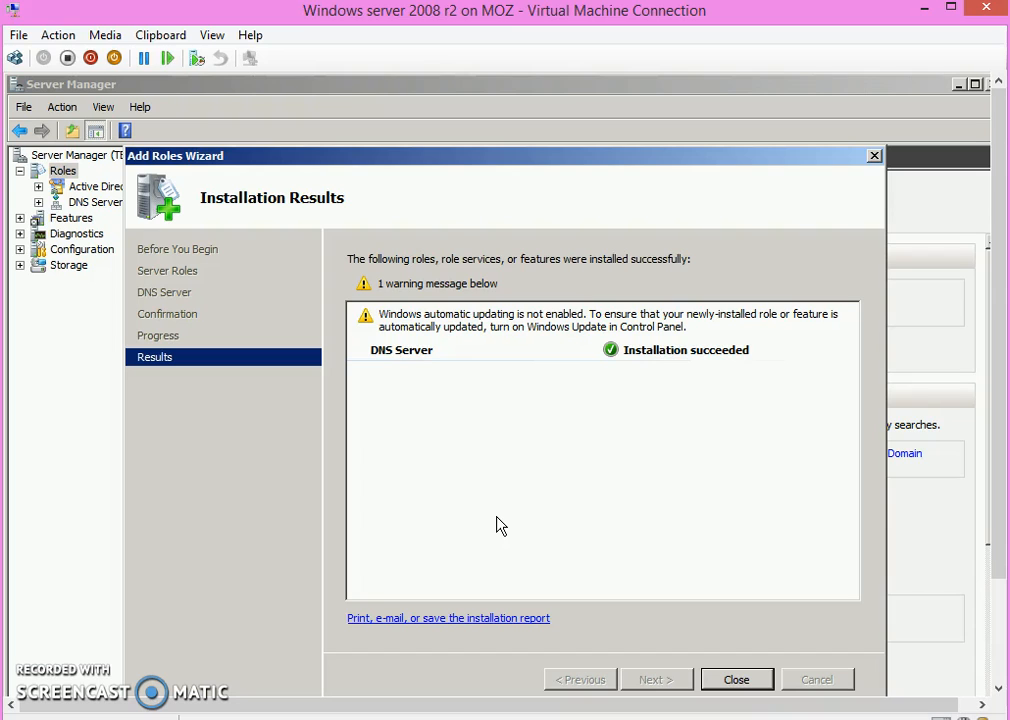
{"action": "left_click", "coordinate": [737, 680]}
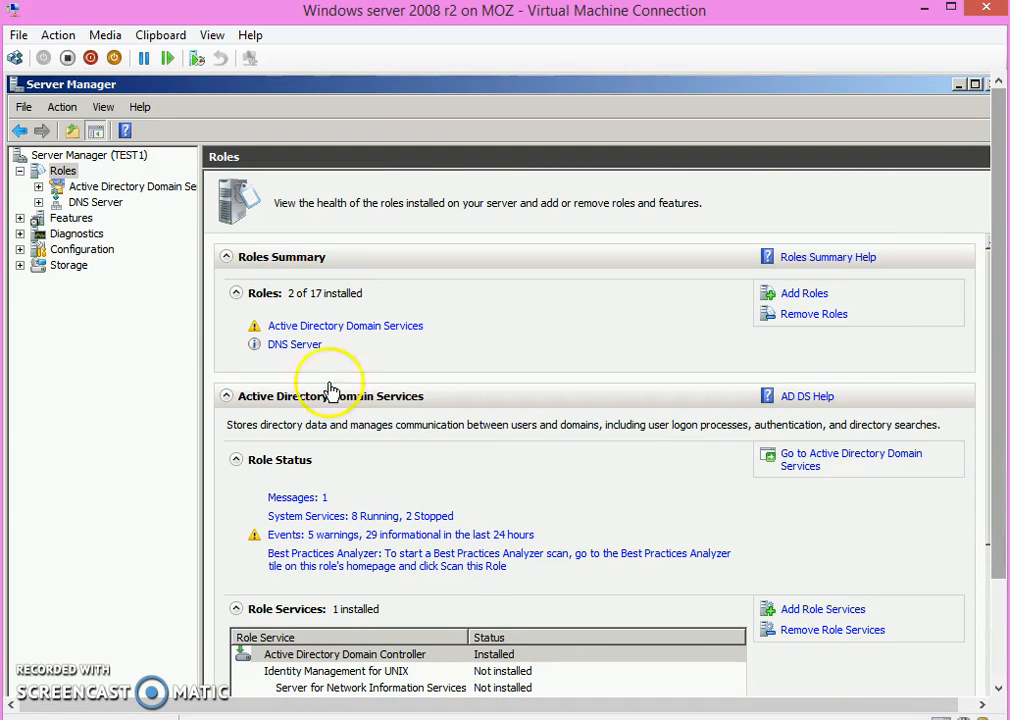
Step: Examine the newly added DNS Server role in the Server Manager tree, down to the contents of the TEST1 server
{"action": "left_click", "coordinate": [100, 204]}
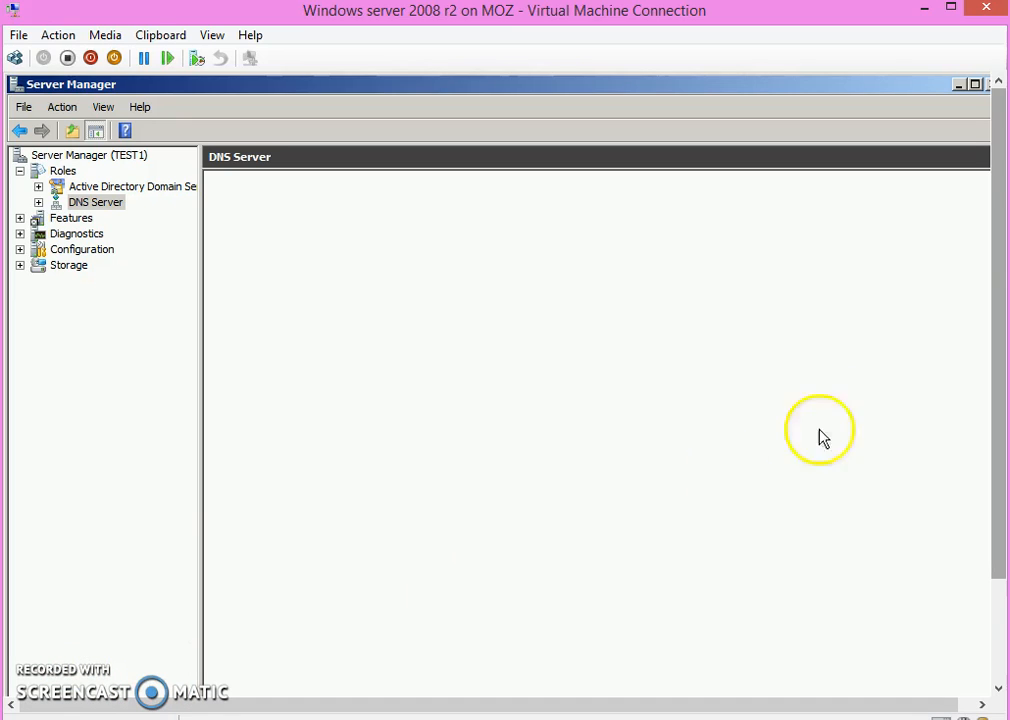
{"action": "right_click", "coordinate": [86, 213]}
{"action": "left_click", "coordinate": [108, 451]}
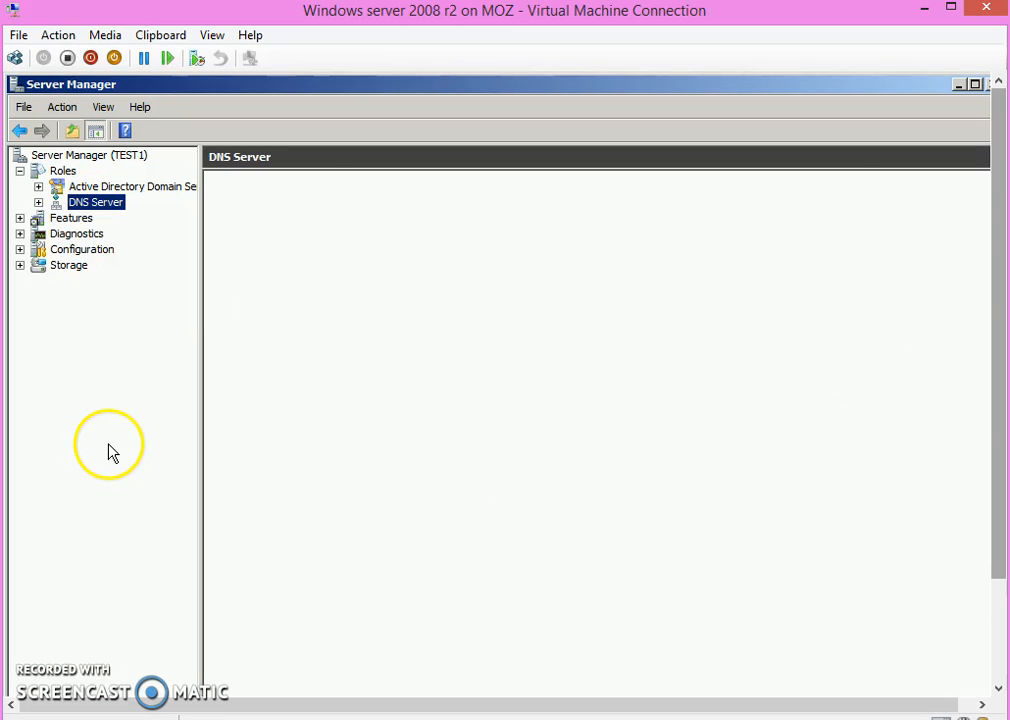
{"action": "left_click", "coordinate": [38, 202]}
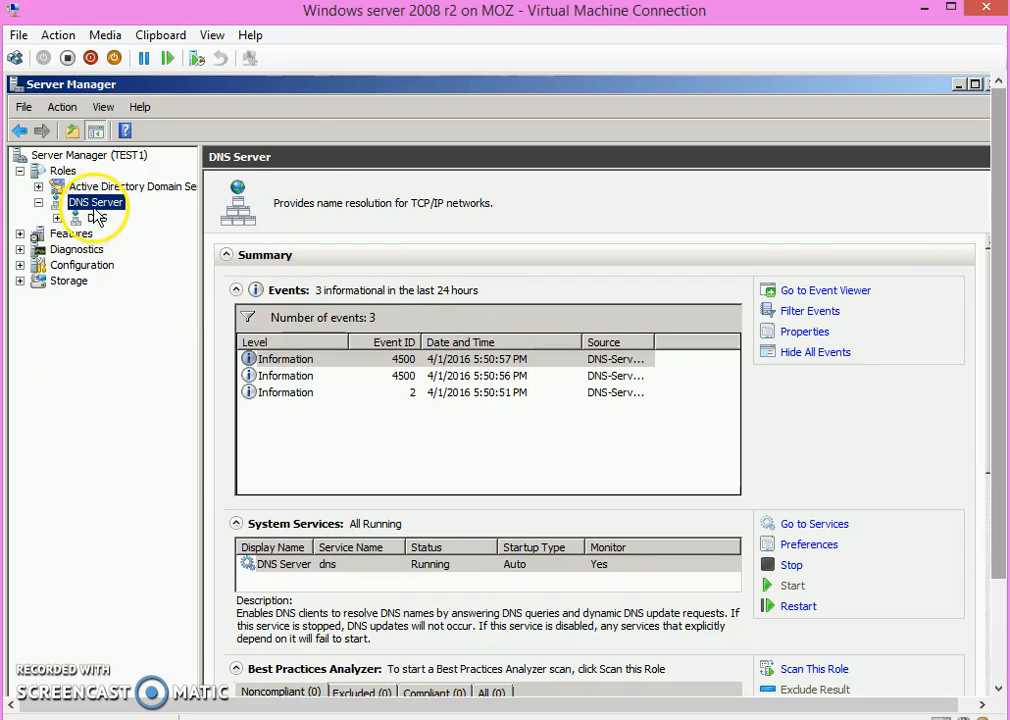
{"action": "right_click", "coordinate": [95, 206]}
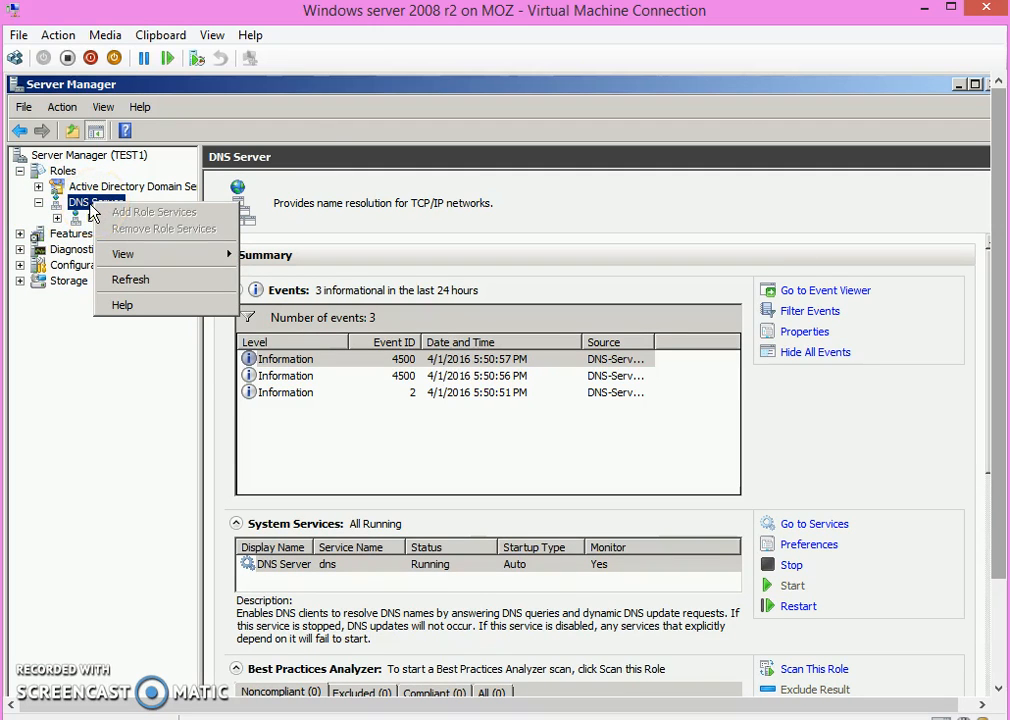
{"action": "left_click", "coordinate": [72, 500]}
{"action": "left_click", "coordinate": [97, 218]}
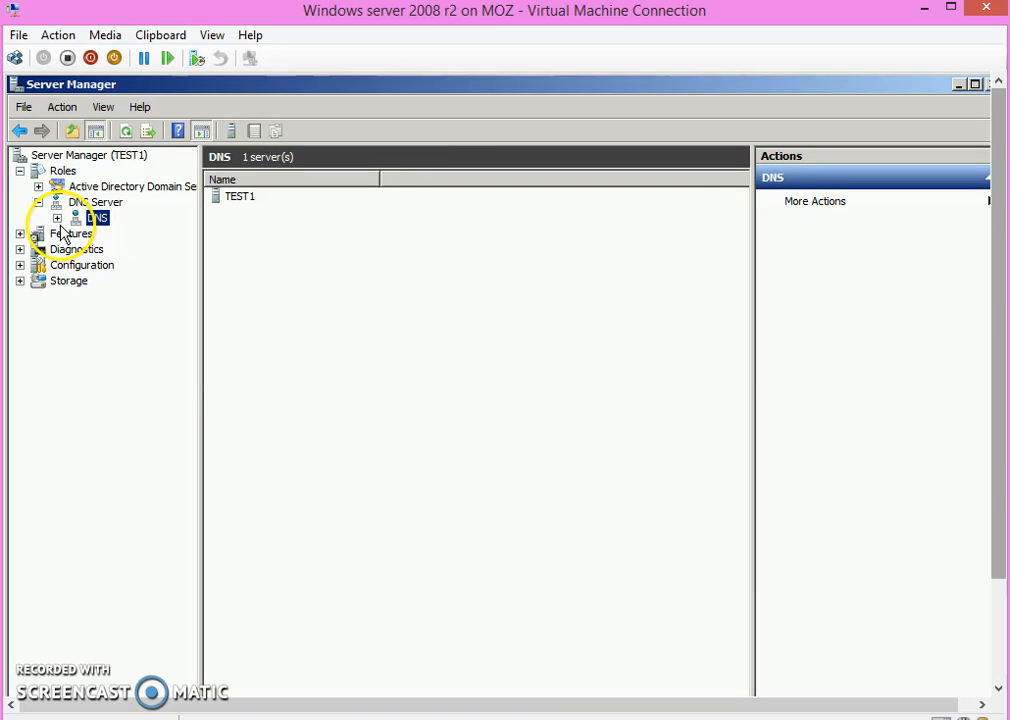
{"action": "left_click", "coordinate": [57, 219]}
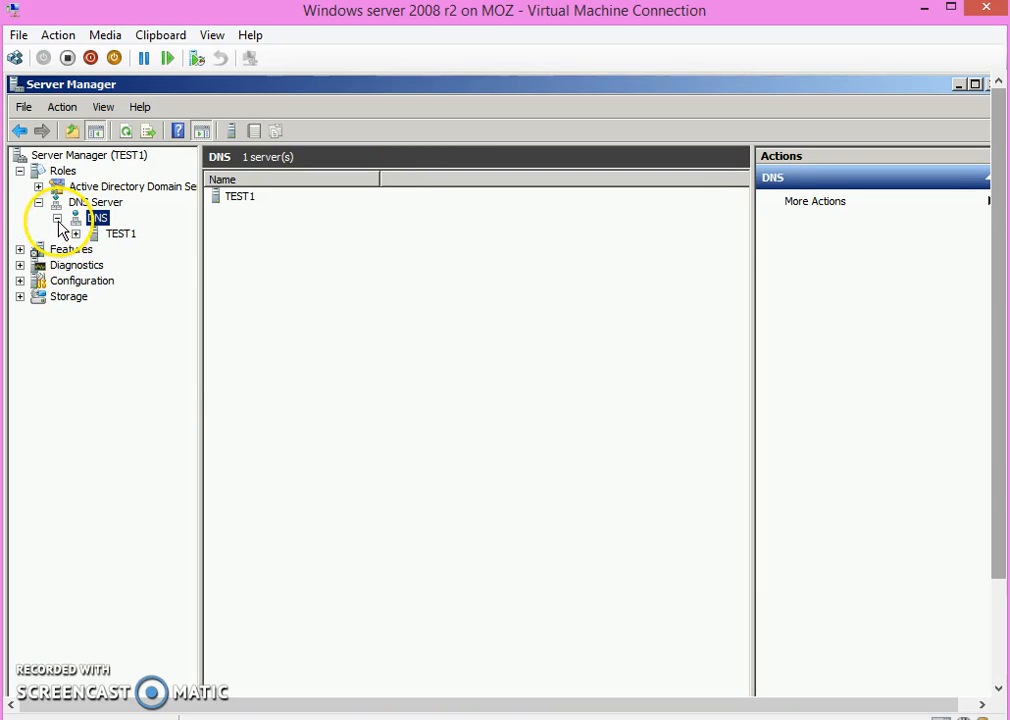
{"action": "left_click", "coordinate": [118, 235]}
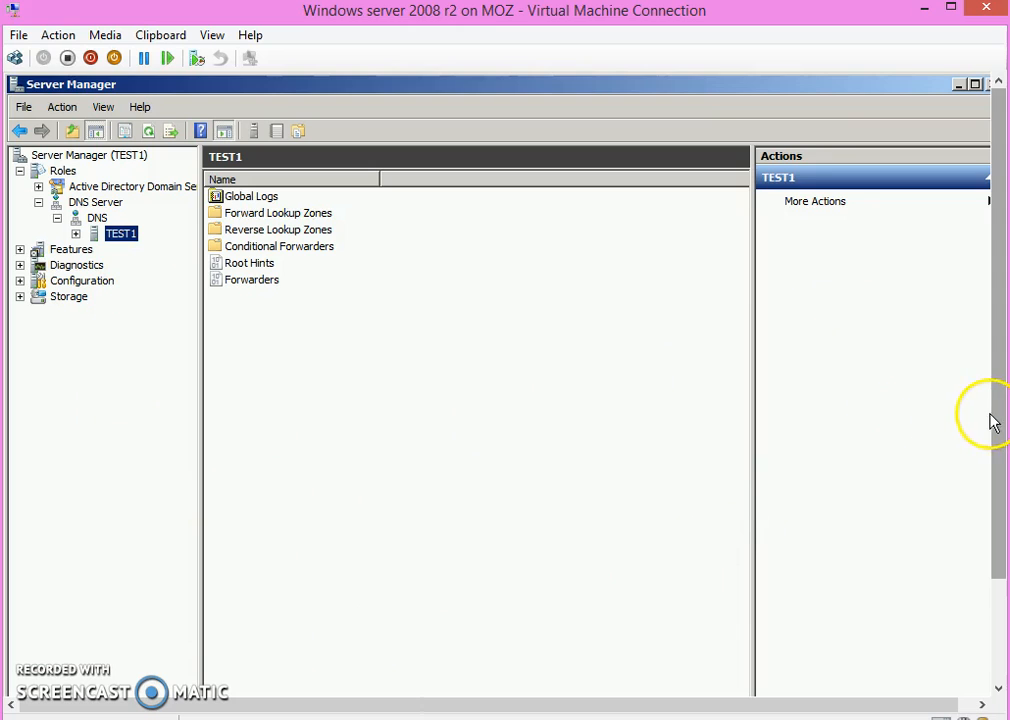
Step: Open the DNS administrative tool as a separate console and maximize its window
{"action": "scroll", "coordinate": [1003, 425], "scroll_direction": "down", "scroll_amount": 1}
{"action": "left_click_drag", "start_coordinate": [1004, 425], "coordinate": [1004, 532]}
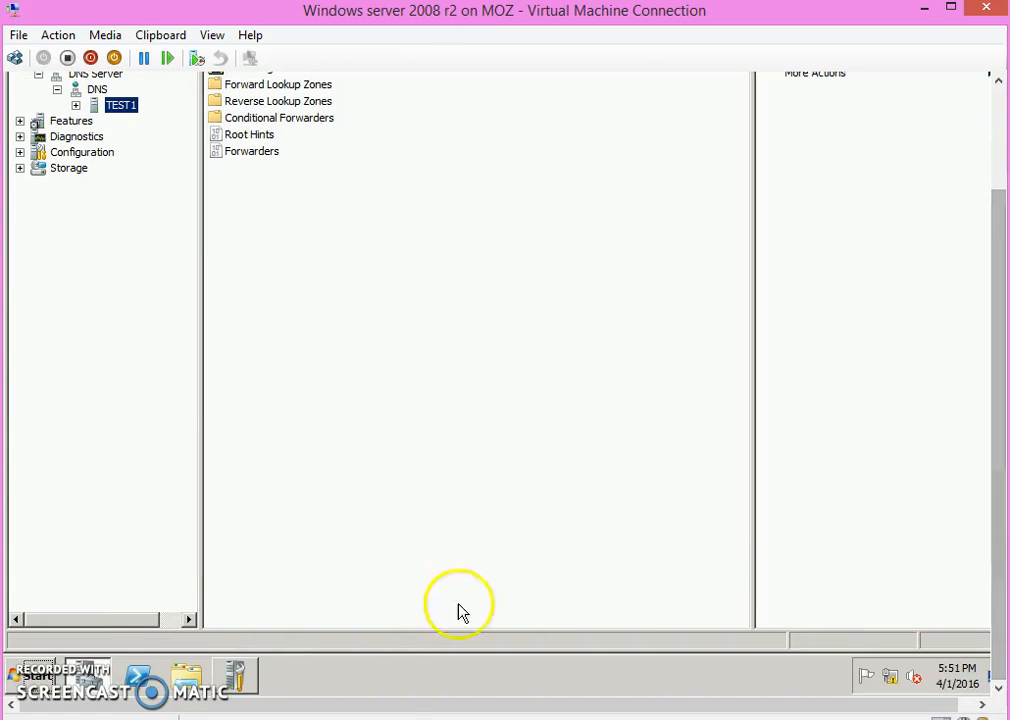
{"action": "left_click", "coordinate": [20, 678]}
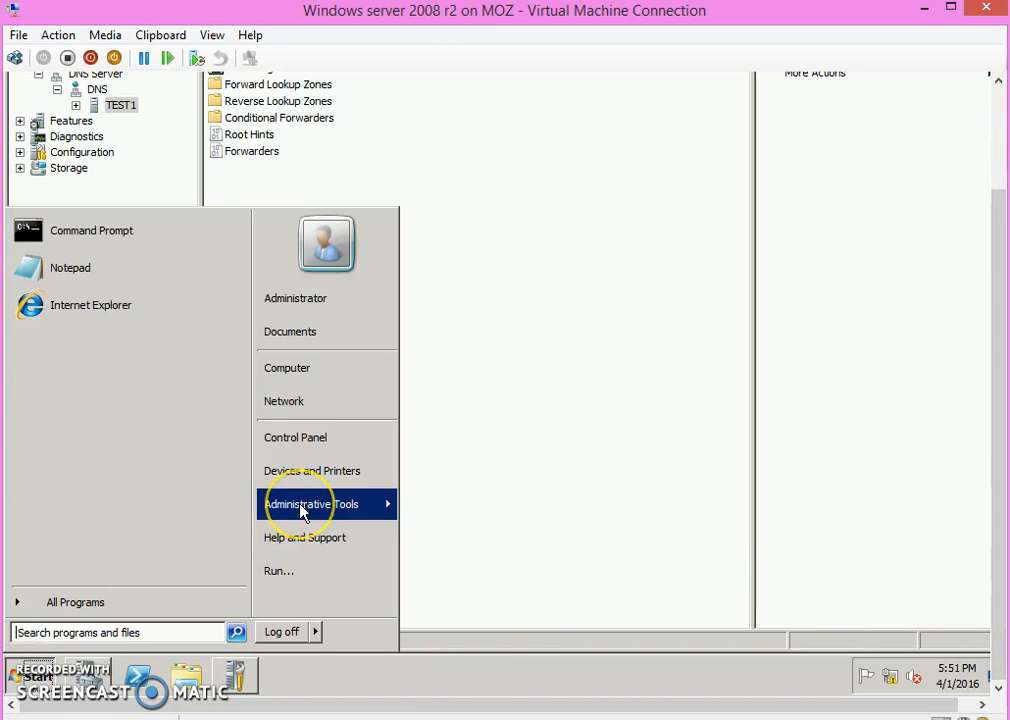
{"action": "mouse_move", "coordinate": [302, 510]}
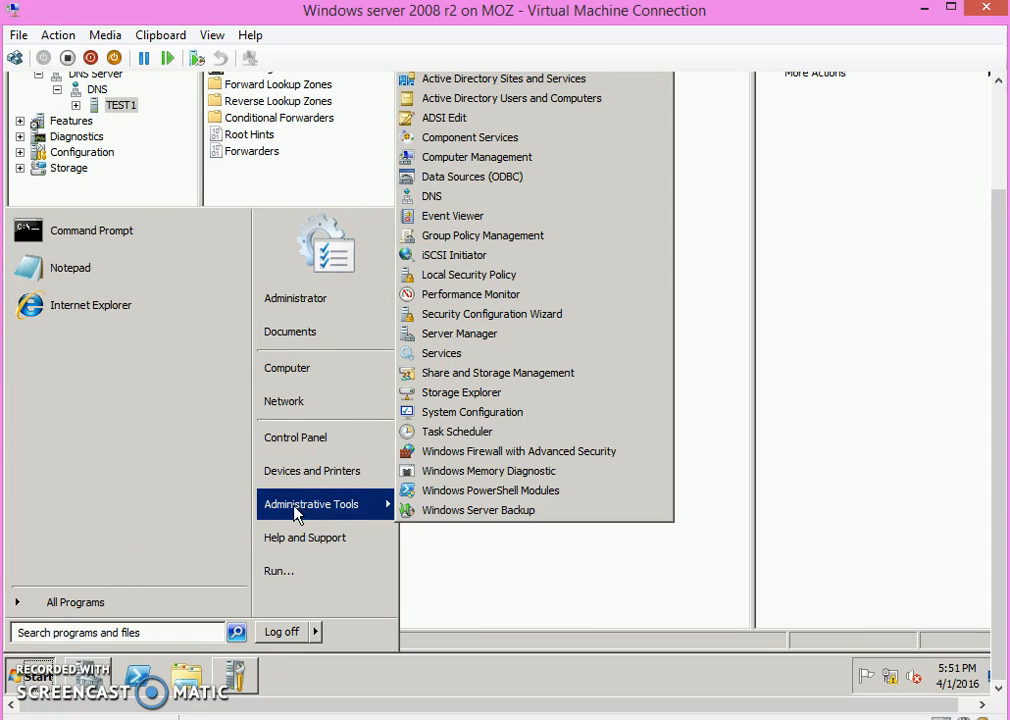
{"action": "left_click", "coordinate": [448, 206]}
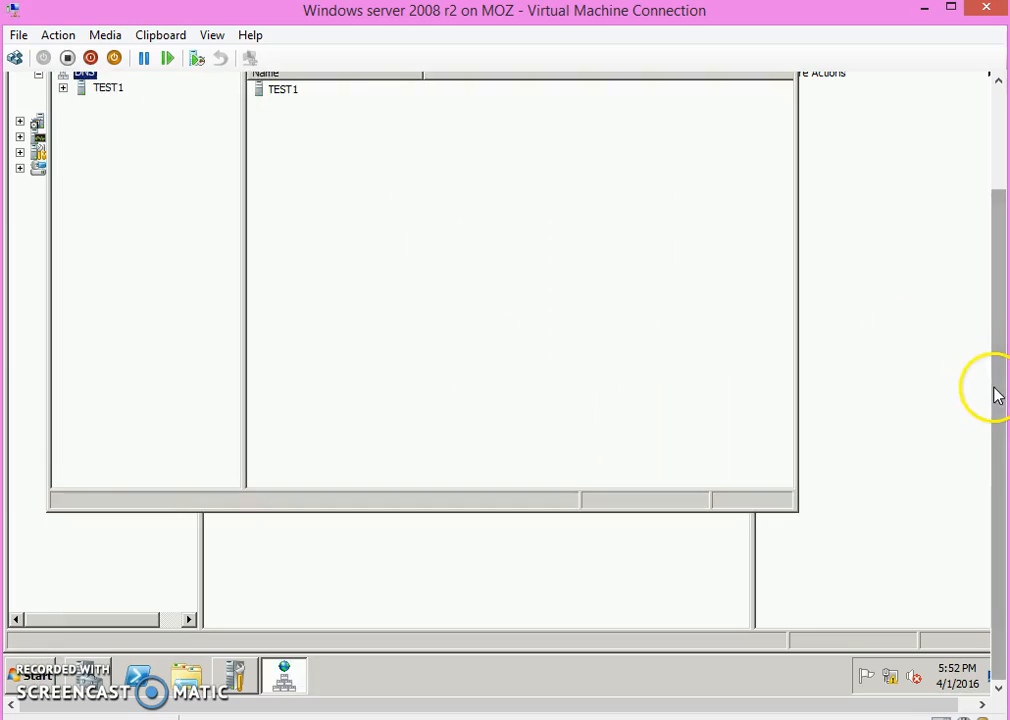
{"action": "left_click_drag", "start_coordinate": [997, 395], "coordinate": [992, 298]}
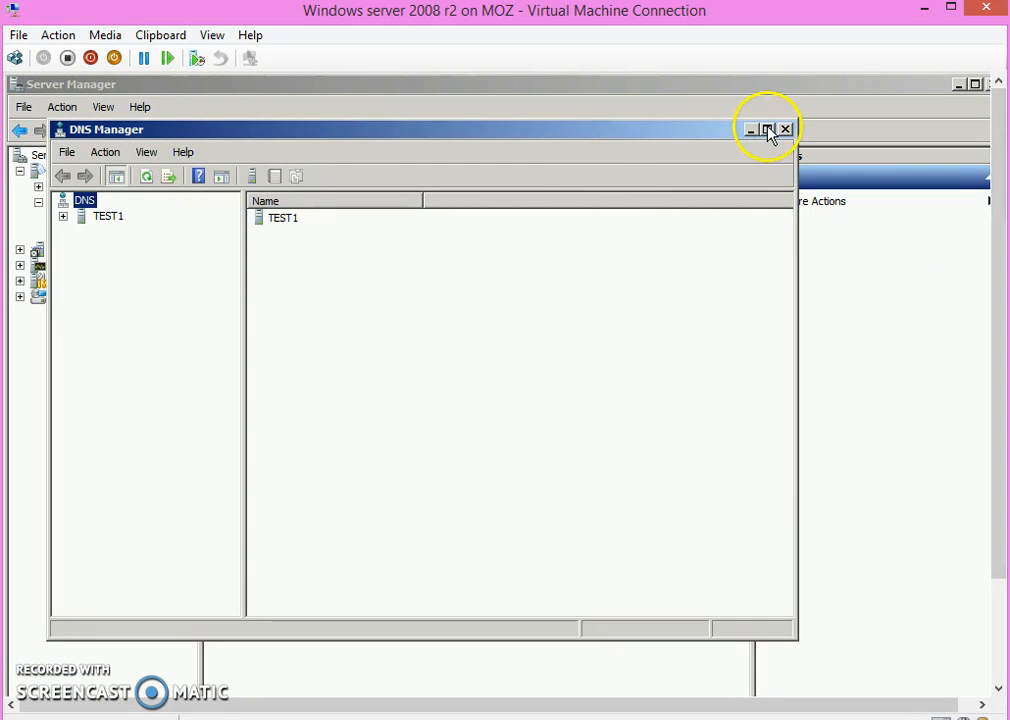
{"action": "left_click", "coordinate": [768, 130]}
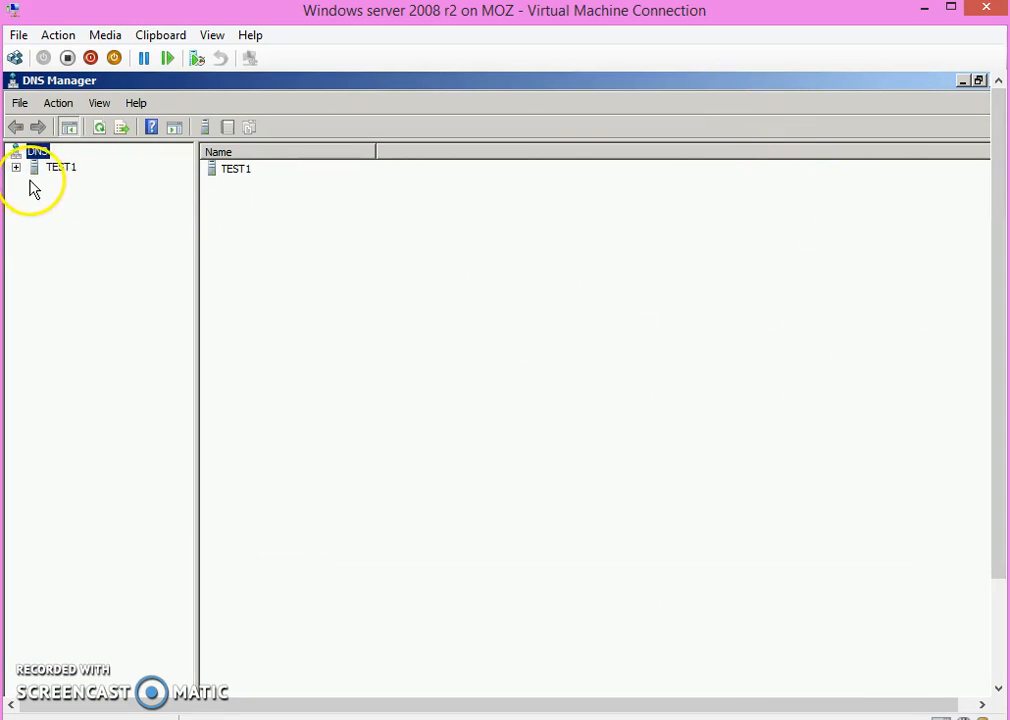
Step: Expand TEST1 and its Forward Lookup Zones, widen the tree pane and view the records of the test.net zone
{"action": "left_click", "coordinate": [60, 170]}
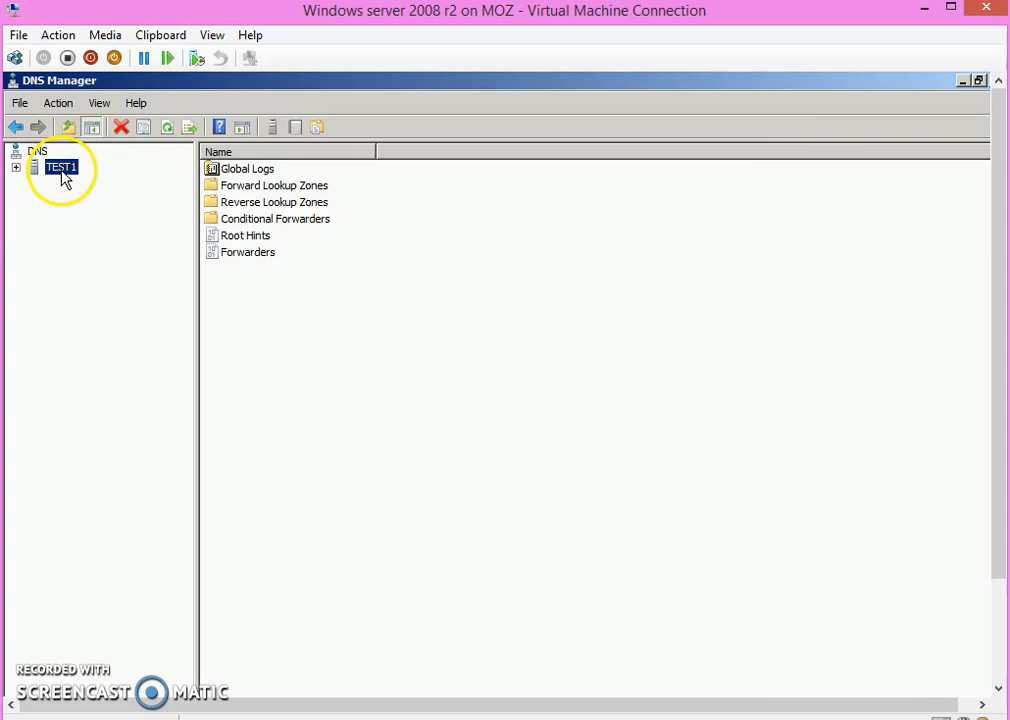
{"action": "left_click", "coordinate": [16, 168]}
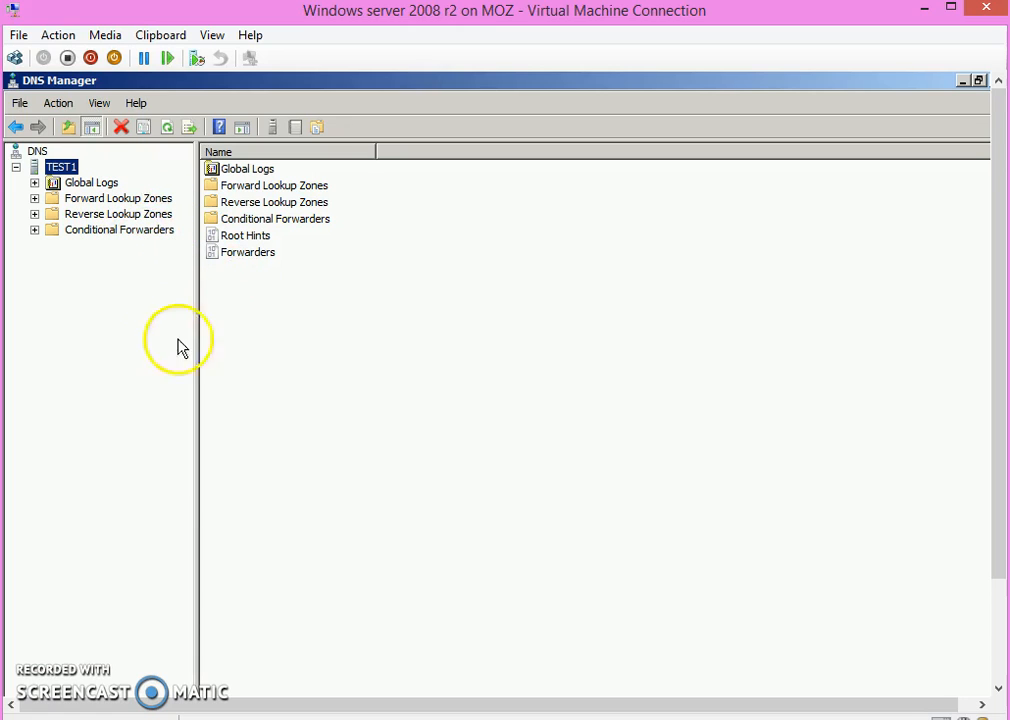
{"action": "left_click", "coordinate": [35, 199]}
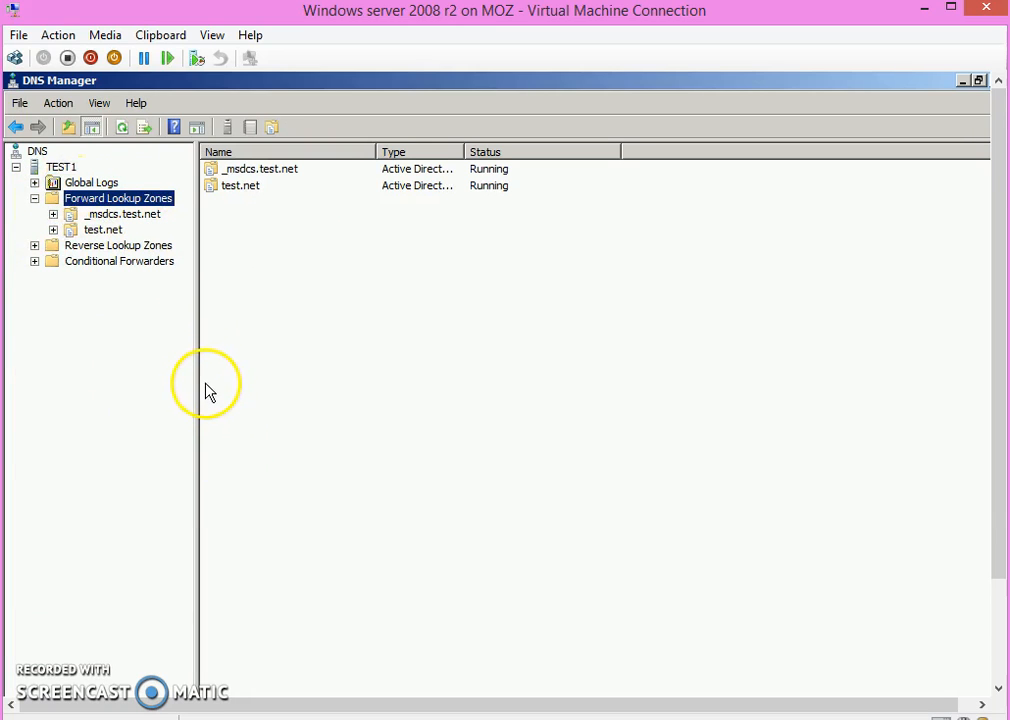
{"action": "left_click_drag", "start_coordinate": [196, 381], "coordinate": [237, 381]}
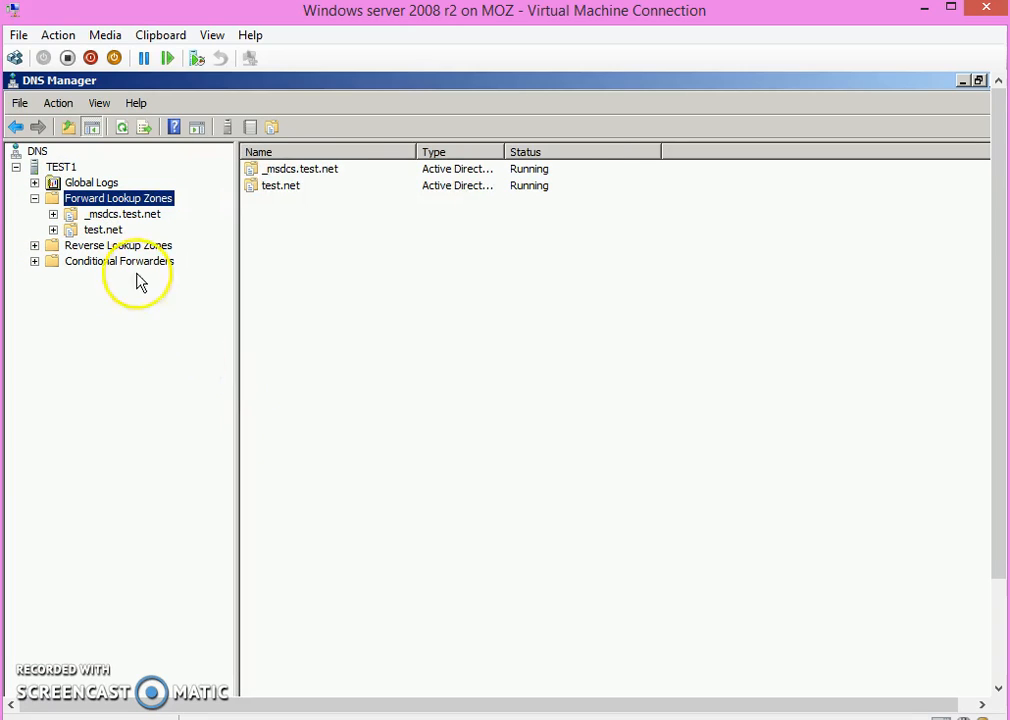
{"action": "left_click", "coordinate": [104, 231]}
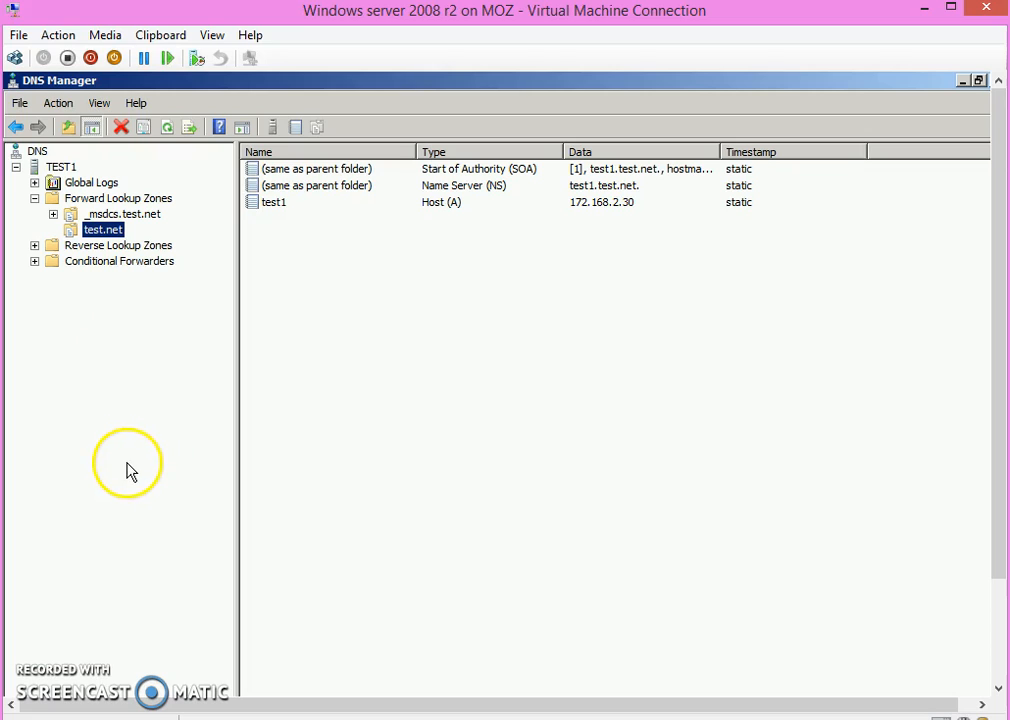
Step: Start a new primary forward lookup zone stored in Active Directory and proceed past the replication scope to the zone name
{"action": "left_click", "coordinate": [138, 199]}
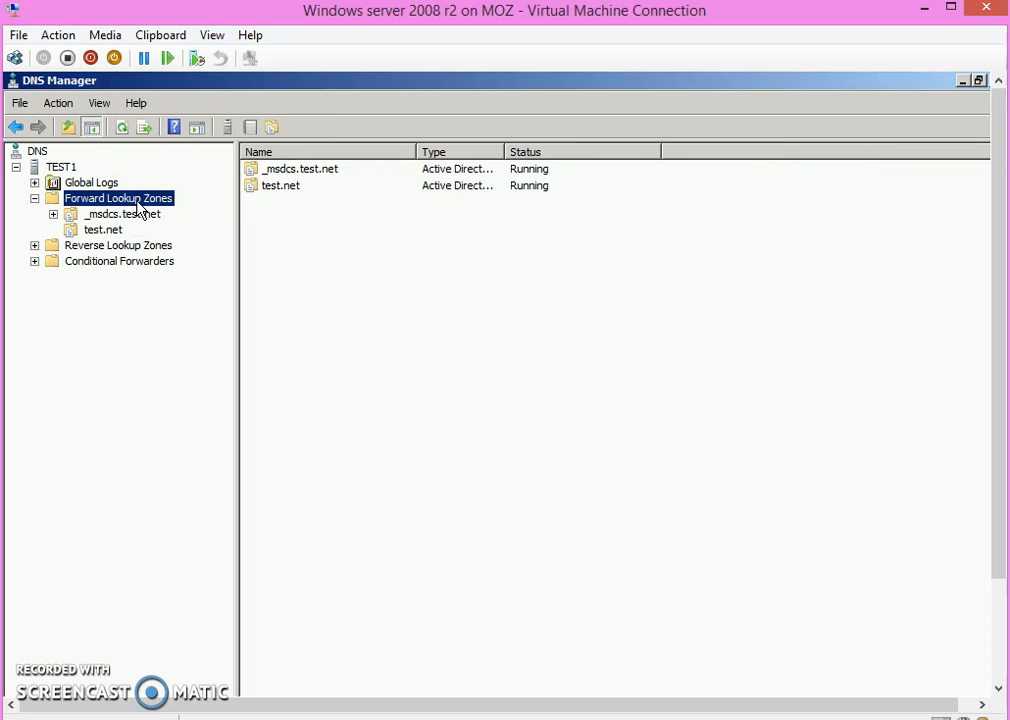
{"action": "right_click", "coordinate": [140, 206]}
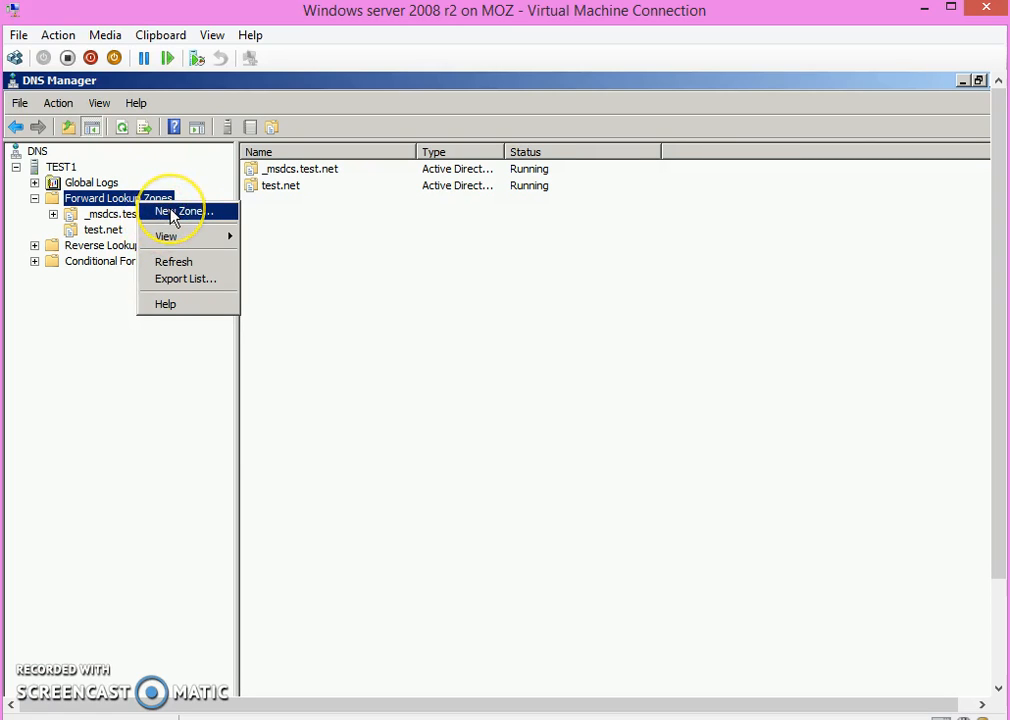
{"action": "left_click", "coordinate": [172, 212]}
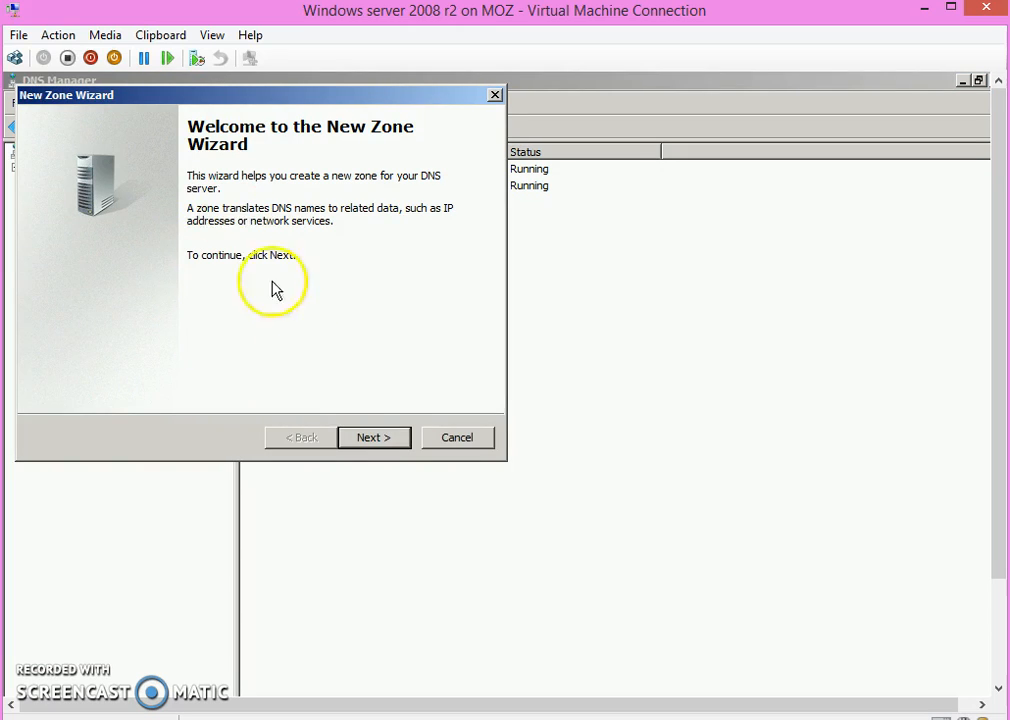
{"action": "left_click", "coordinate": [376, 440]}
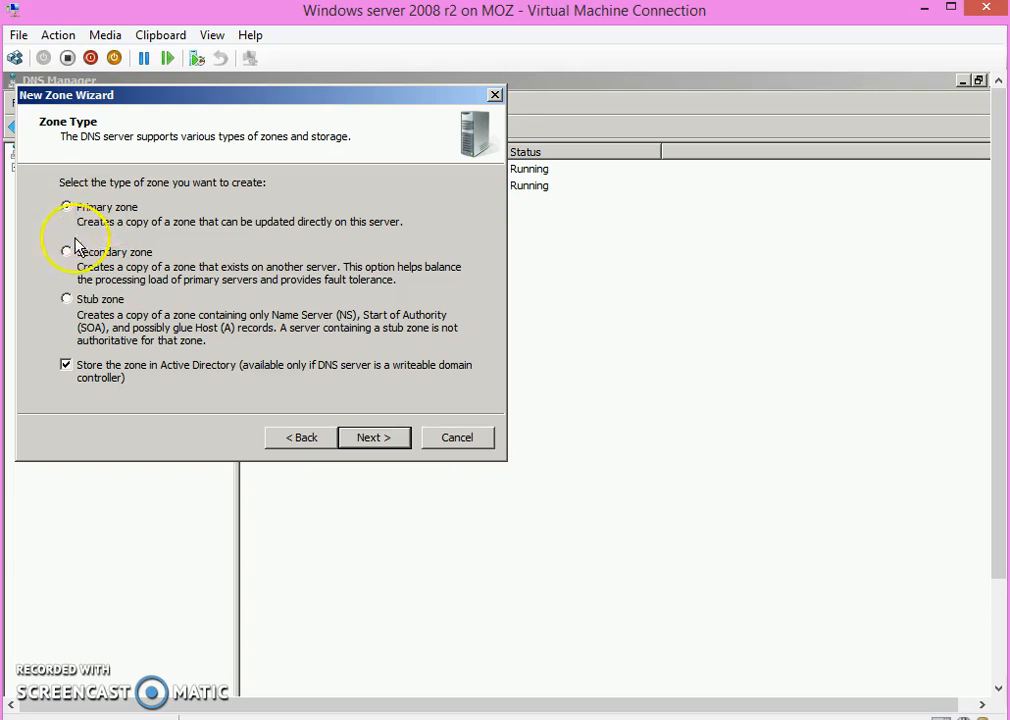
{"action": "left_click", "coordinate": [354, 438]}
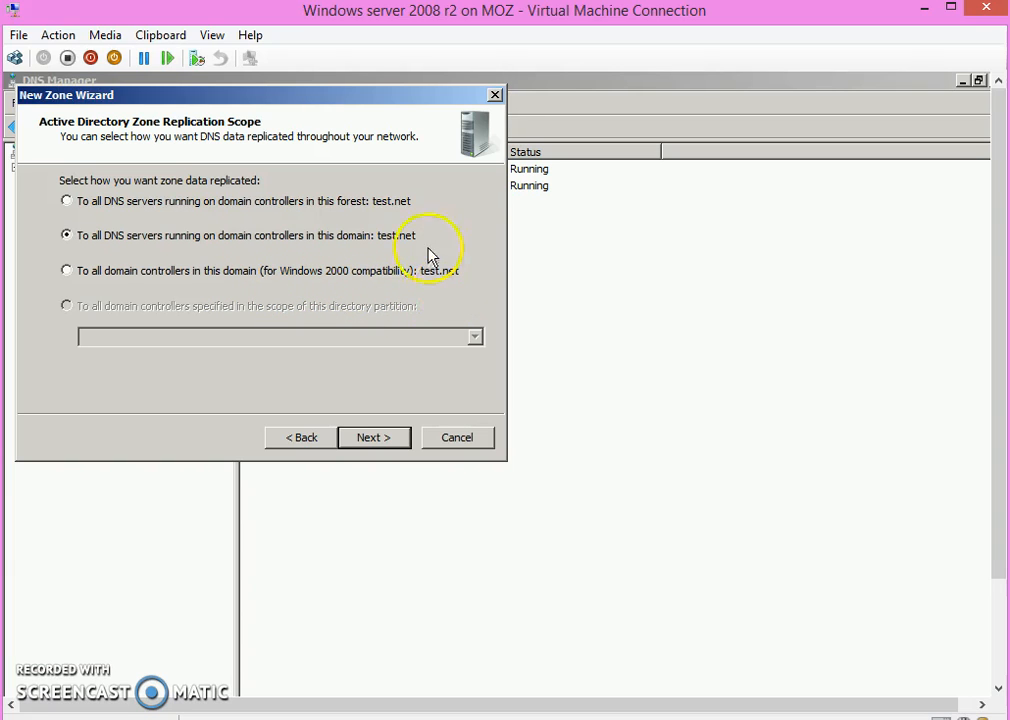
{"action": "left_click", "coordinate": [139, 208]}
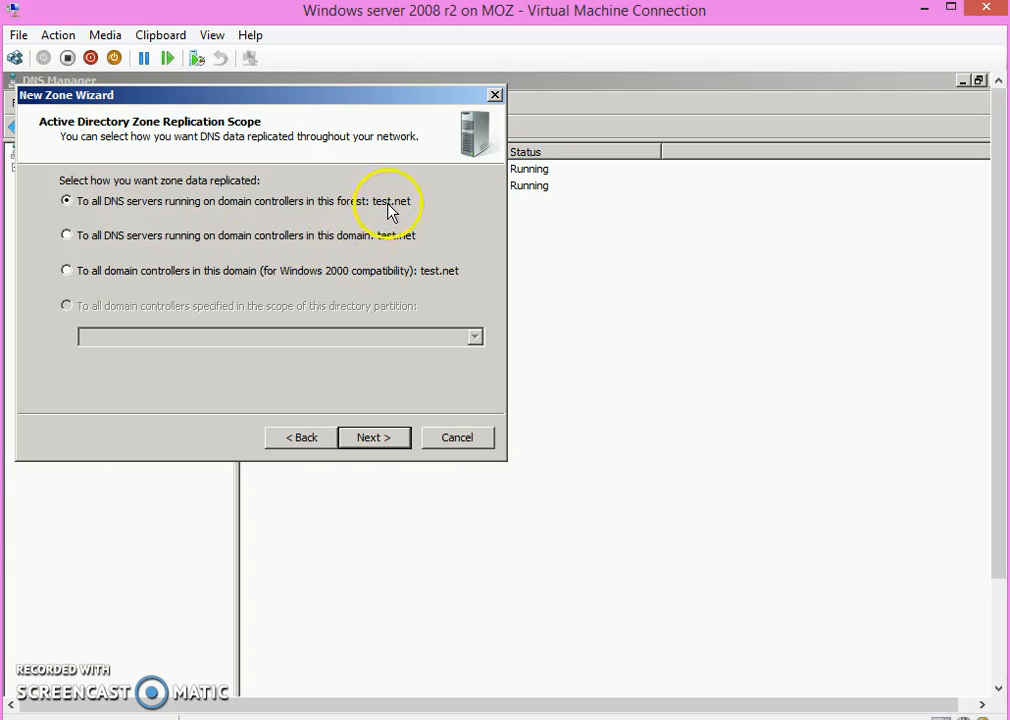
{"action": "left_click", "coordinate": [375, 437]}
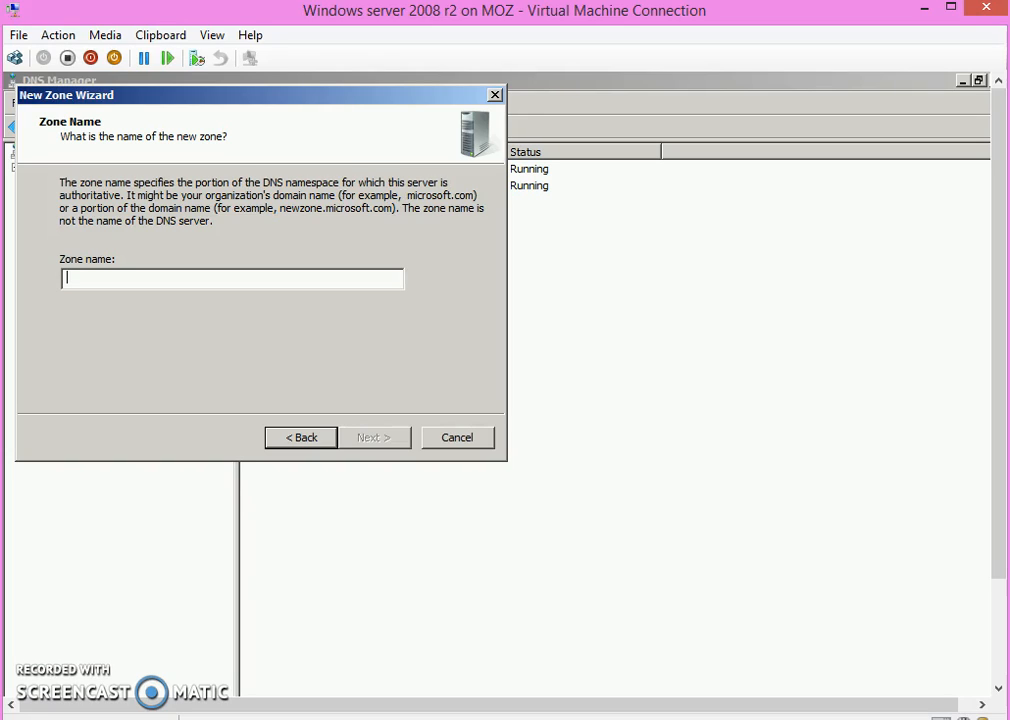
Step: Name the forward lookup zone zone1.com, allow both nonsecure and secure dynamic updates, finish creating it and open the new zone
{"action": "type", "text": "s"}
{"action": "key", "text": "BackSpace"}
{"action": "key", "text": "BackSpace"}
{"action": "type", "text": "zone1.com"}
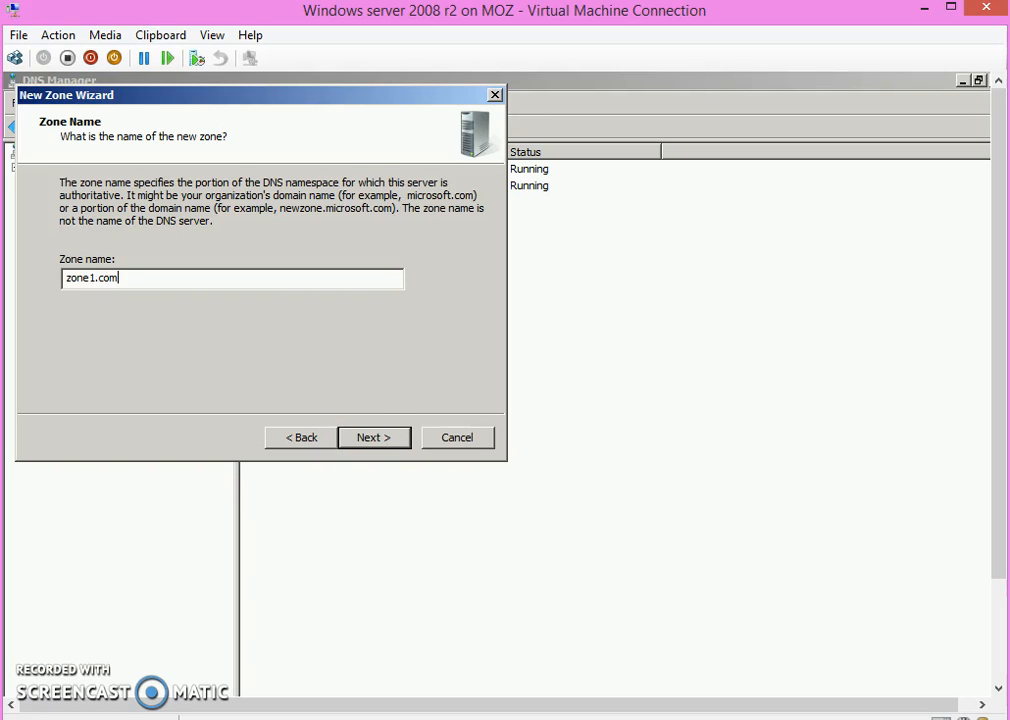
{"action": "left_click", "coordinate": [381, 440]}
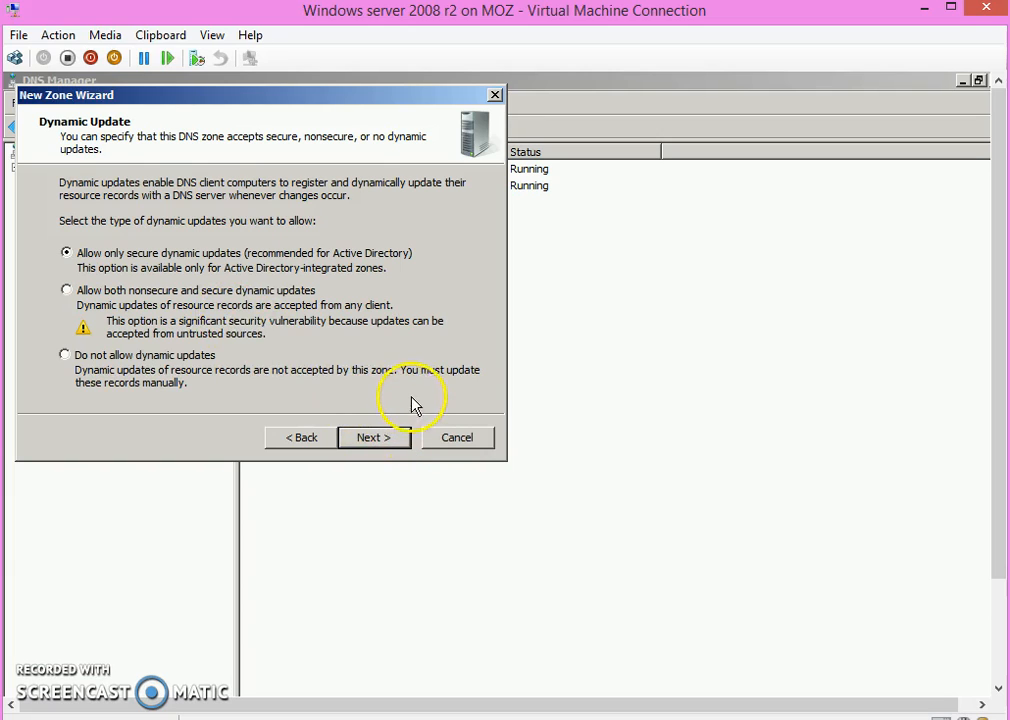
{"action": "left_click", "coordinate": [164, 298]}
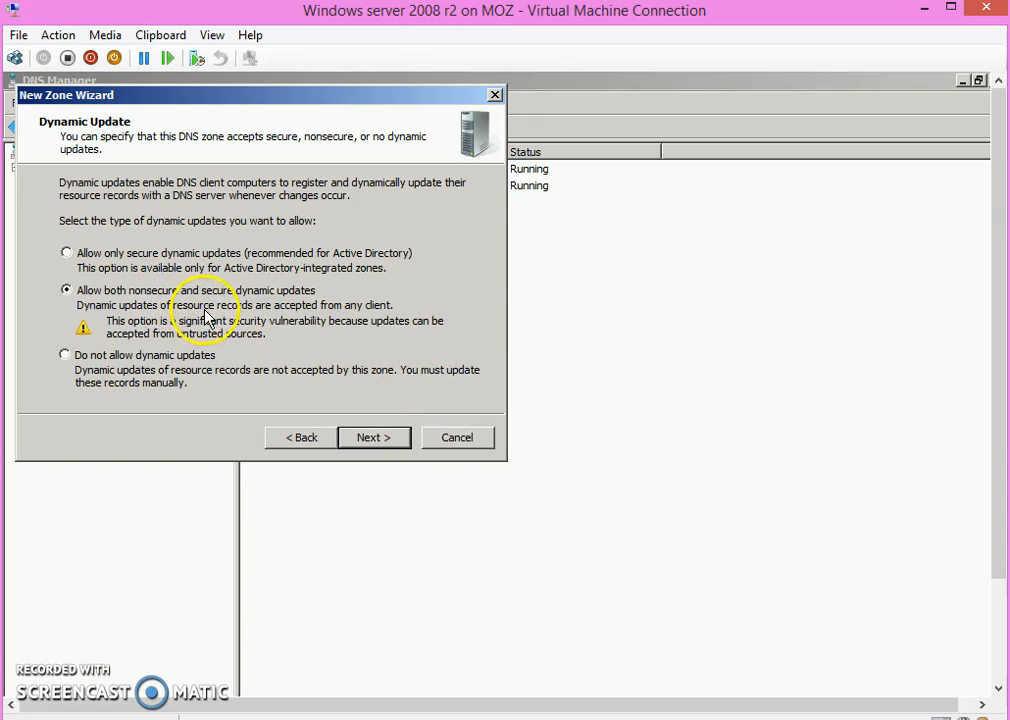
{"action": "left_click", "coordinate": [378, 440]}
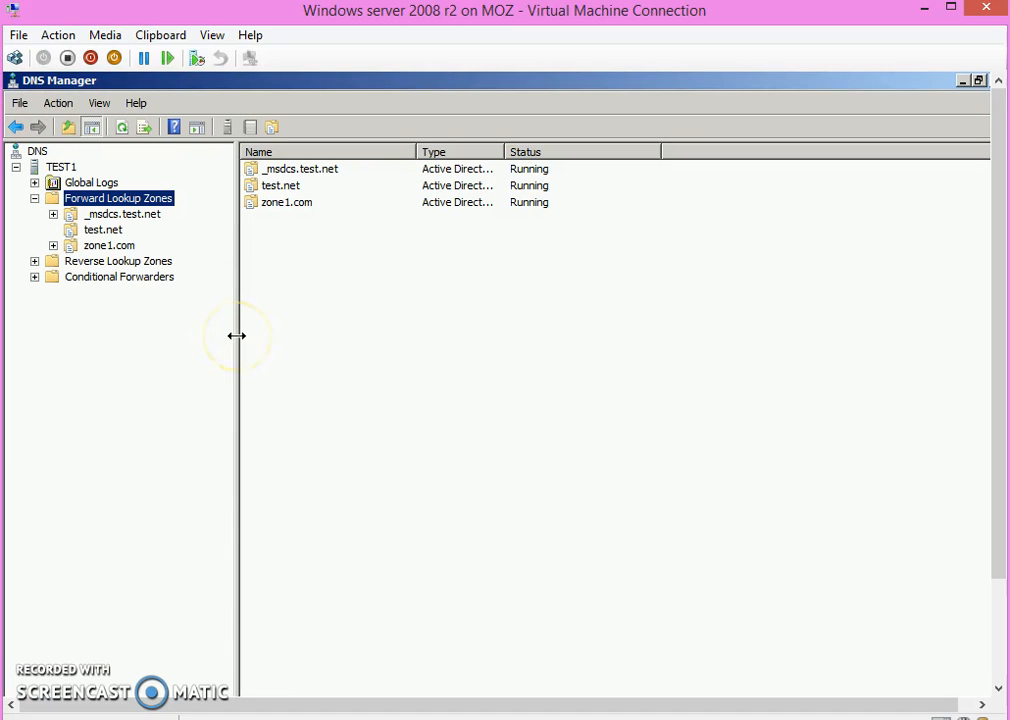
{"action": "left_click", "coordinate": [115, 246]}
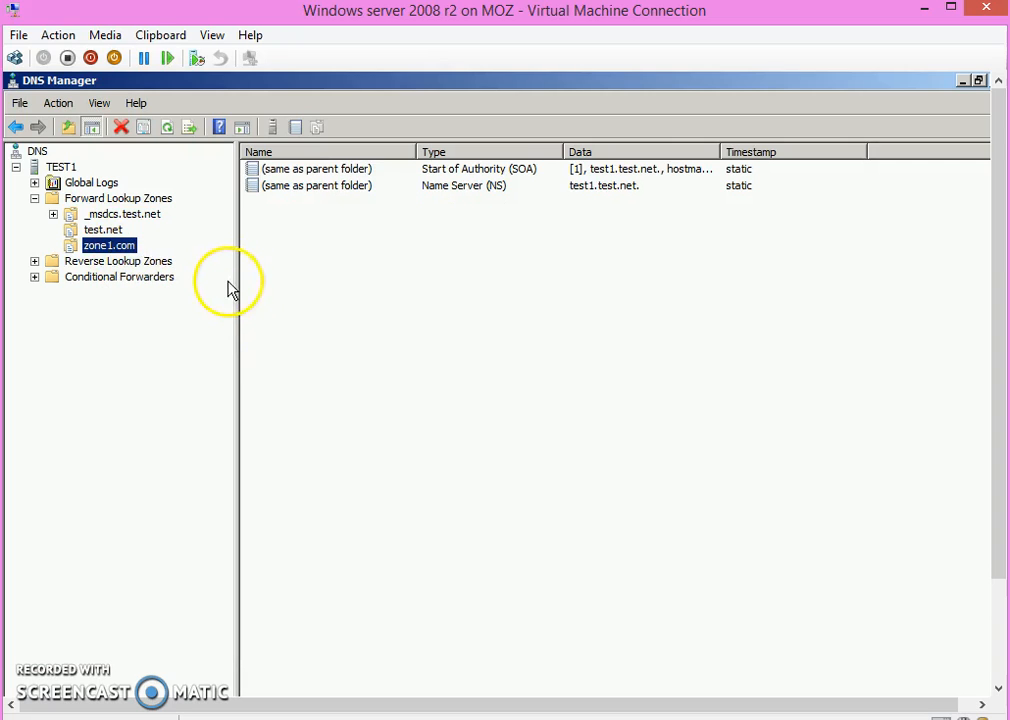
Step: Start a new IPv4 reverse lookup zone as a primary zone stored in Active Directory, replicated to all DNS servers in the forest
{"action": "left_click", "coordinate": [128, 264]}
{"action": "right_click", "coordinate": [132, 267]}
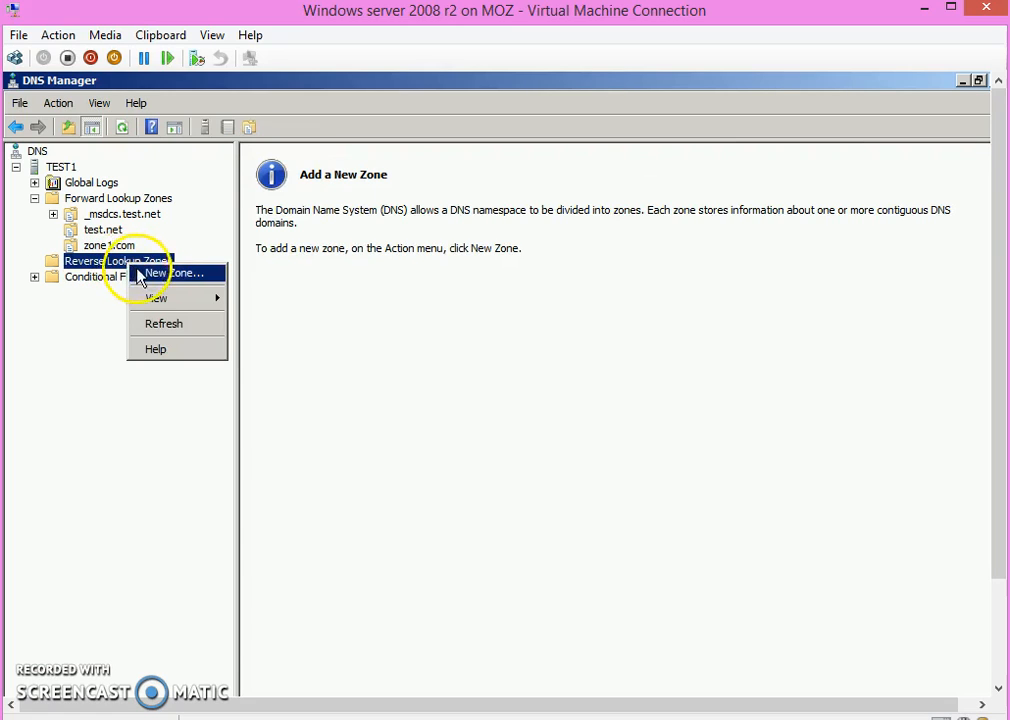
{"action": "left_click", "coordinate": [160, 277]}
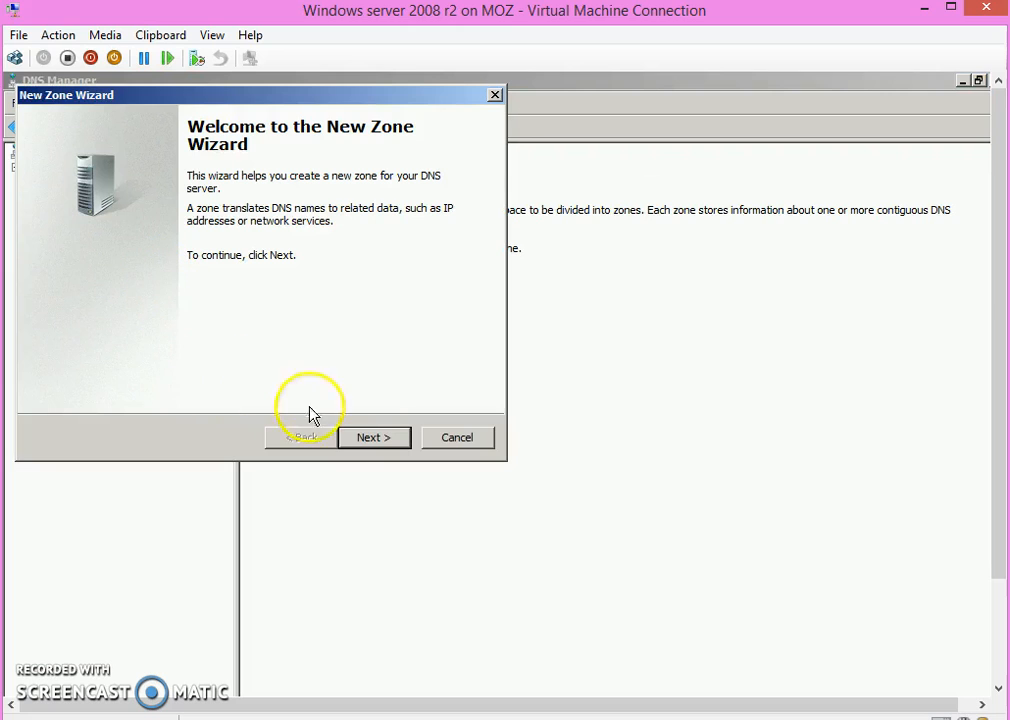
{"action": "left_click", "coordinate": [373, 438]}
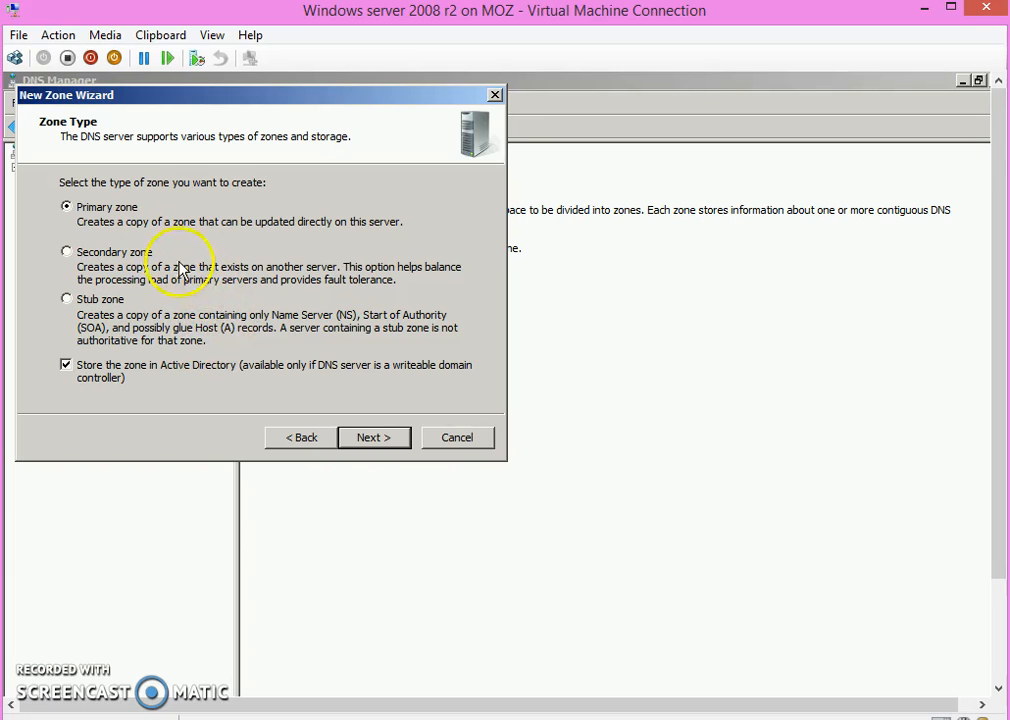
{"action": "left_click", "coordinate": [372, 443]}
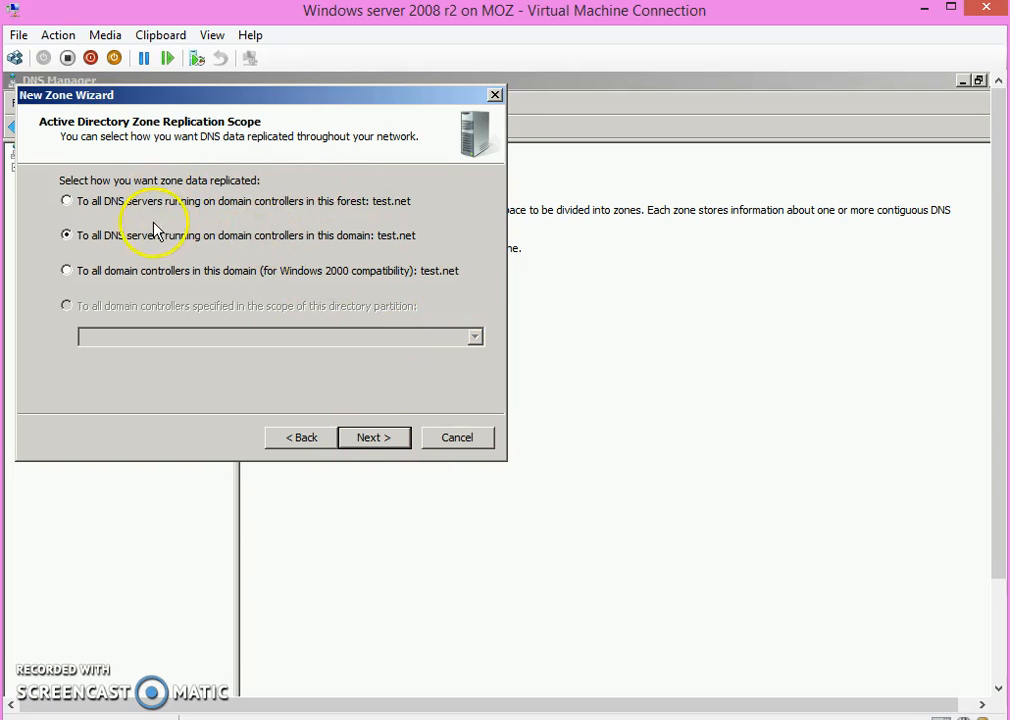
{"action": "left_click", "coordinate": [120, 205]}
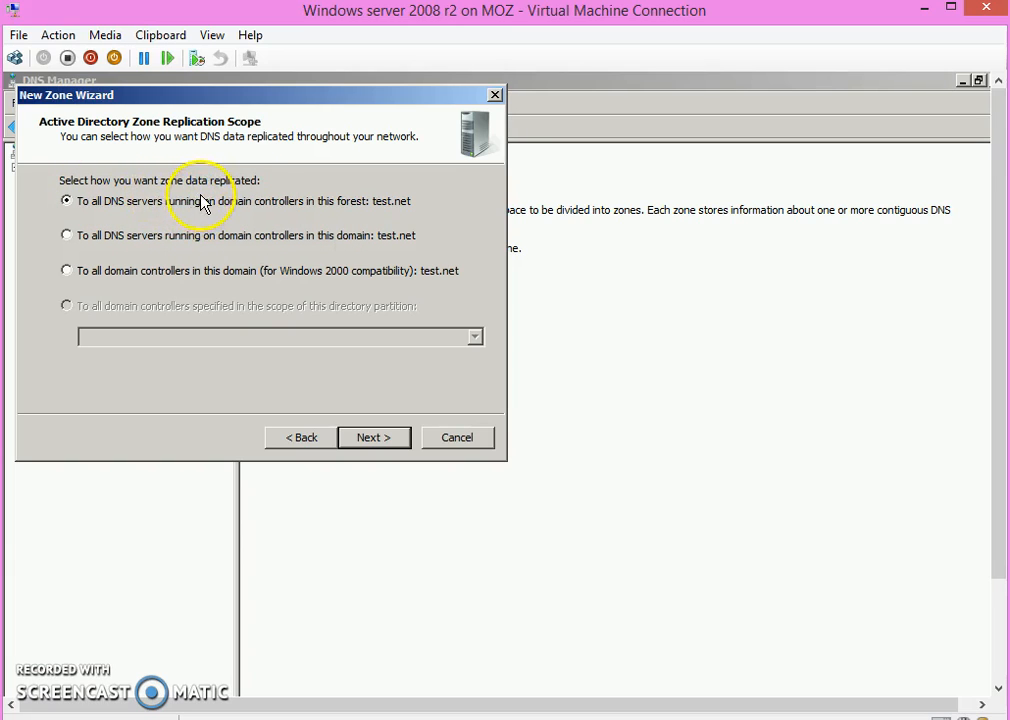
{"action": "left_click", "coordinate": [373, 440]}
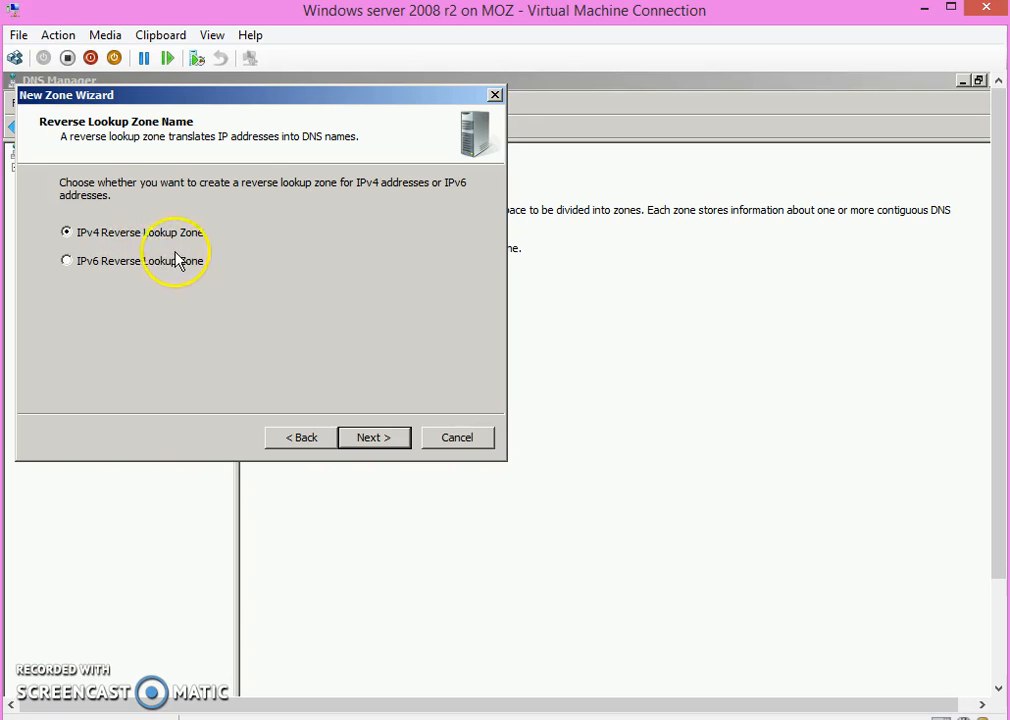
{"action": "left_click", "coordinate": [372, 437]}
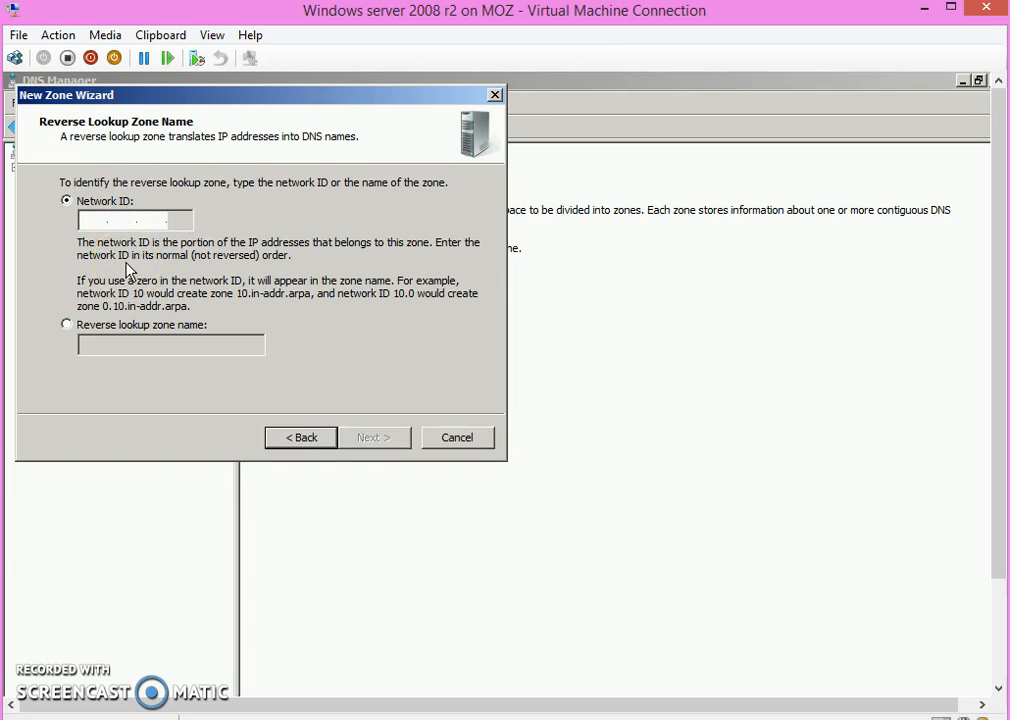
Step: Set the reverse zone's network ID to 172.16.2, allow both nonsecure and secure dynamic updates, and finish creating the zone
{"action": "type", "text": "172.16."}
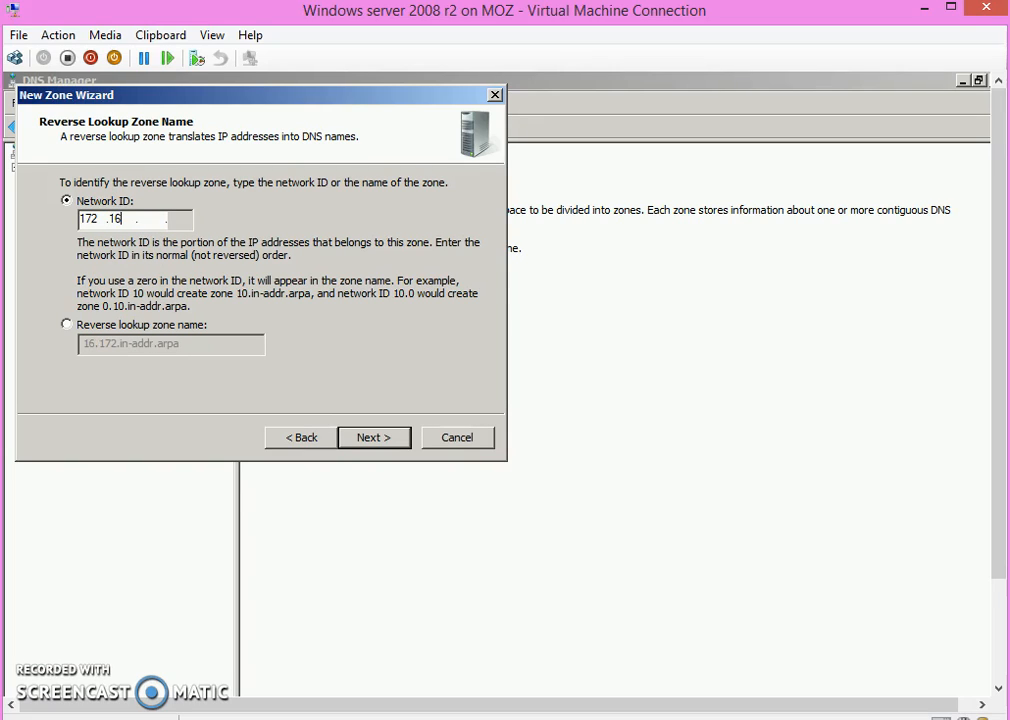
{"action": "type", "text": "2"}
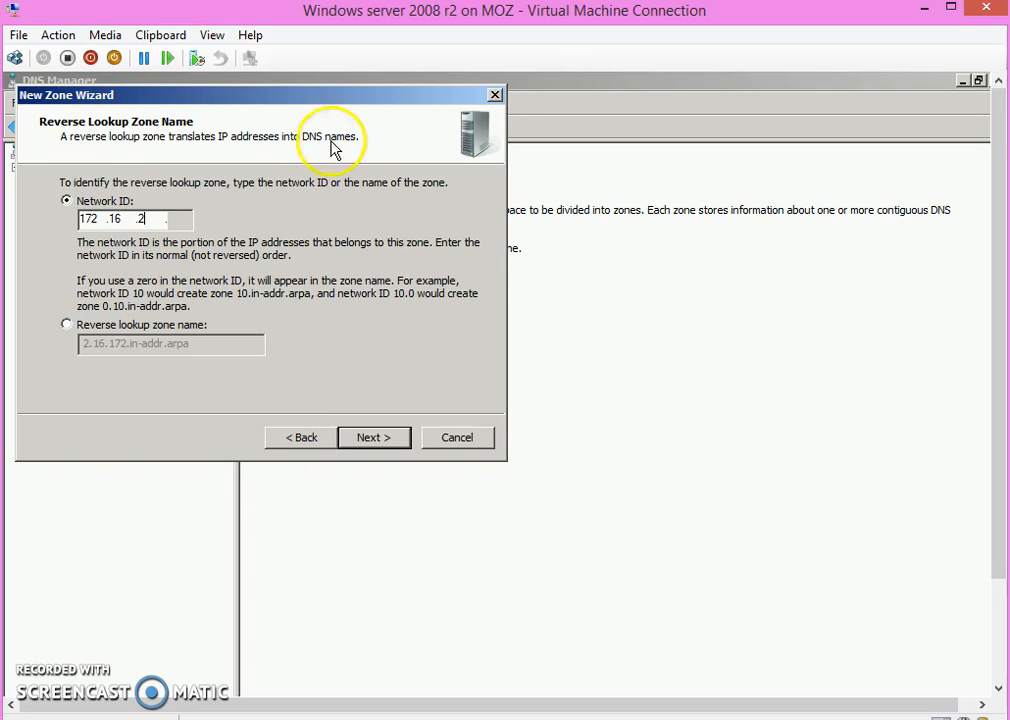
{"action": "left_click", "coordinate": [383, 444]}
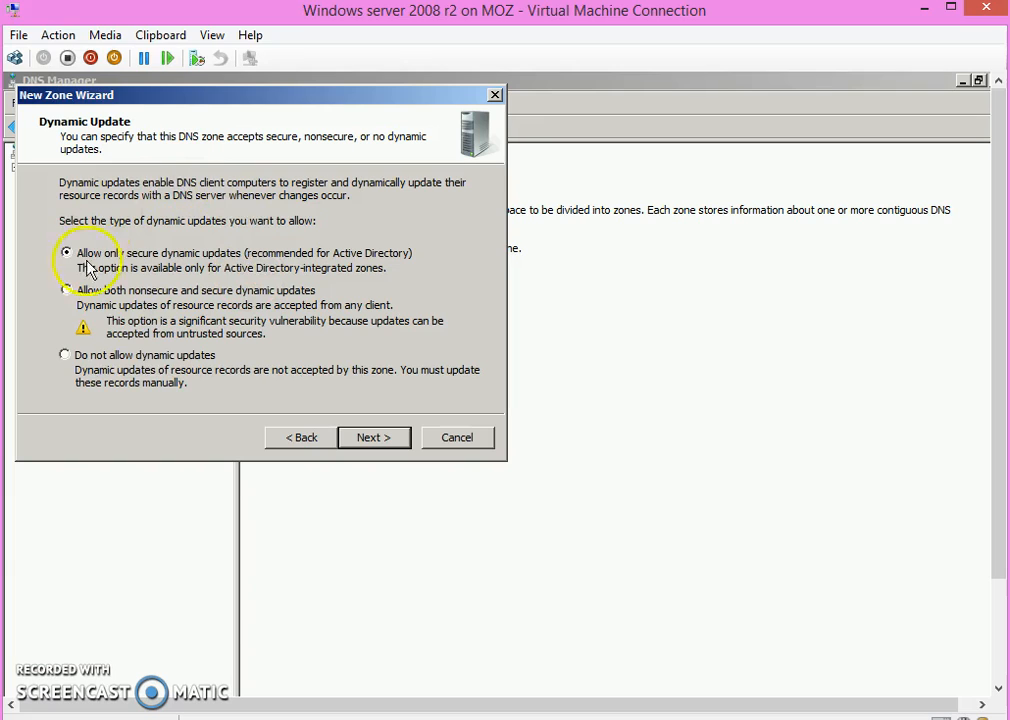
{"action": "left_click", "coordinate": [118, 292]}
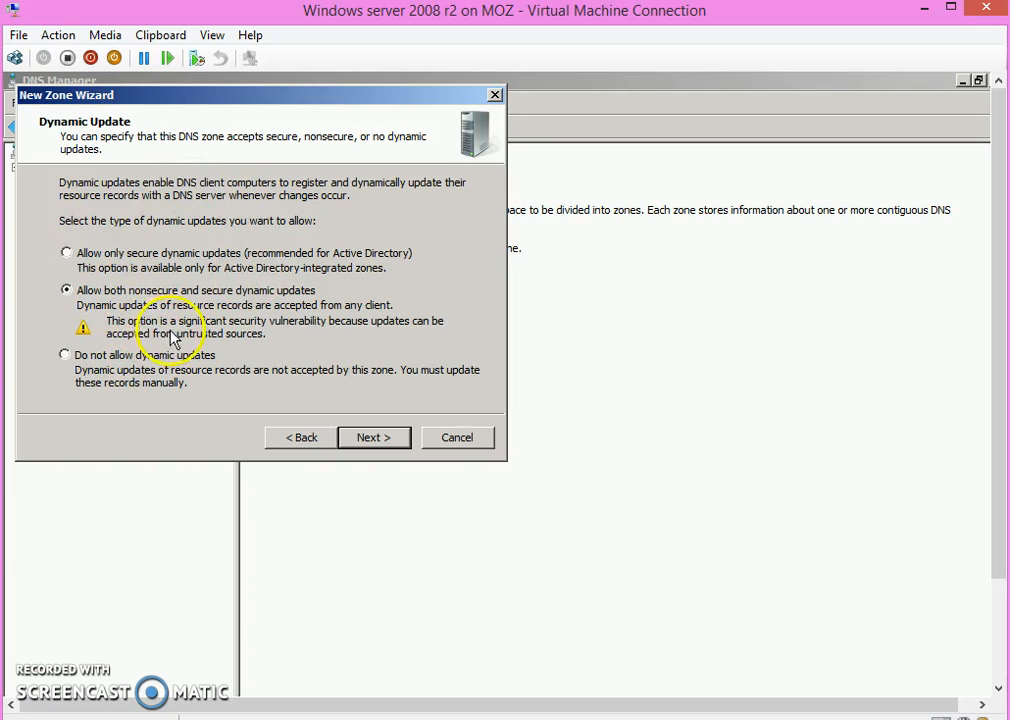
{"action": "left_click", "coordinate": [372, 440]}
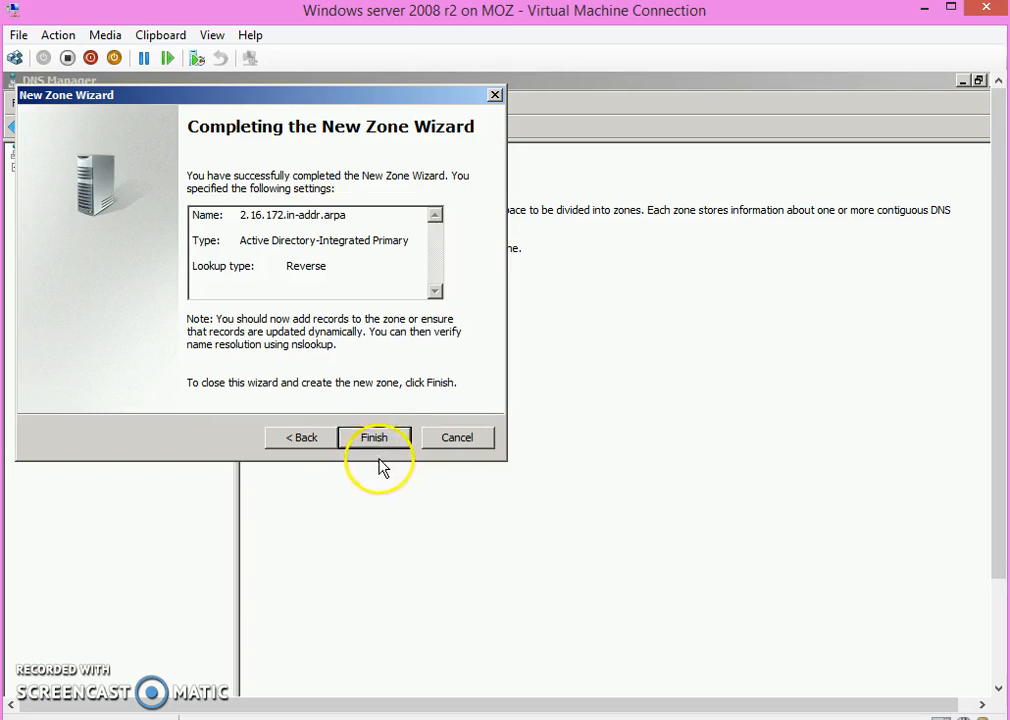
{"action": "left_click", "coordinate": [378, 440]}
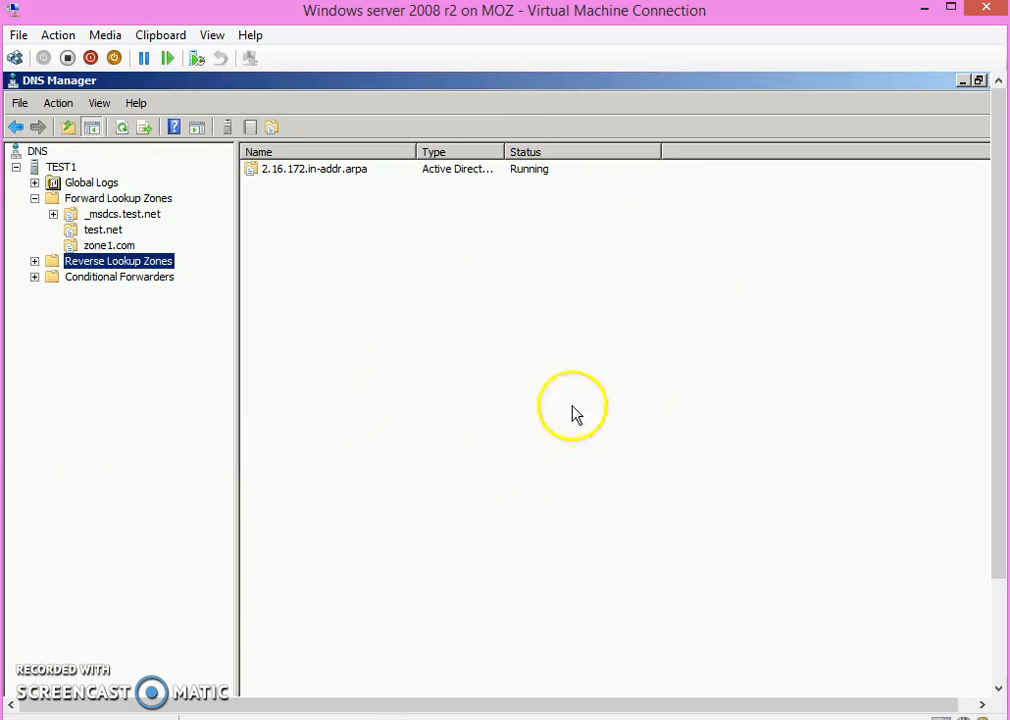
Step: Start a new host (A) record in zone1.com, entering the person's first name as host name and 172.16.2.31 as IP address
{"action": "left_click_drag", "start_coordinate": [236, 521], "coordinate": [259, 530]}
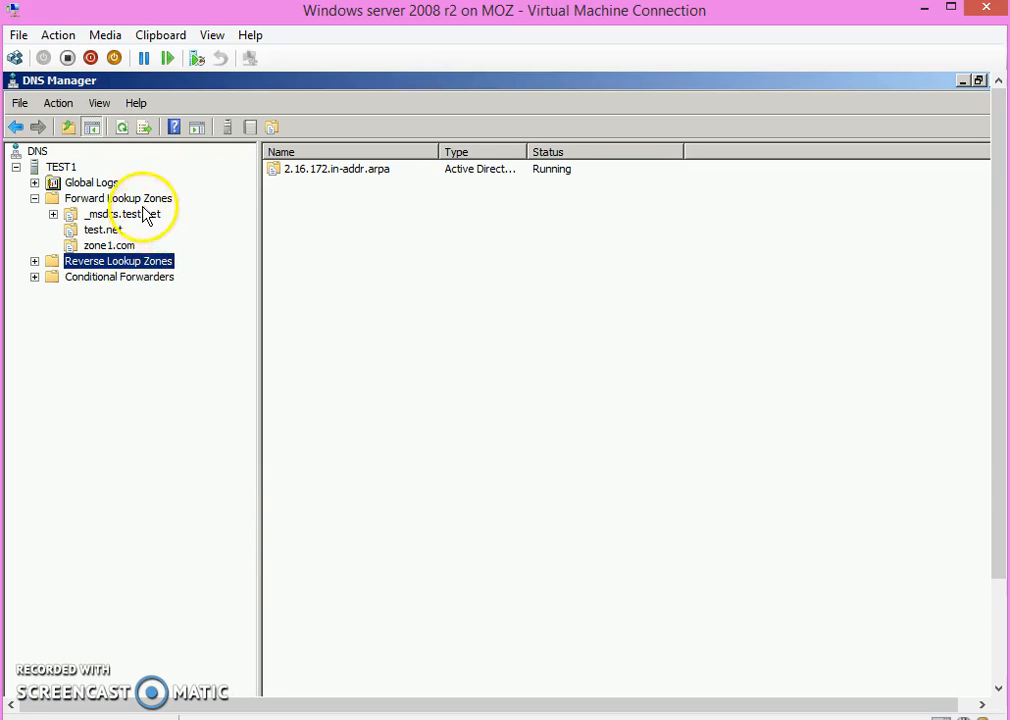
{"action": "left_click", "coordinate": [118, 246]}
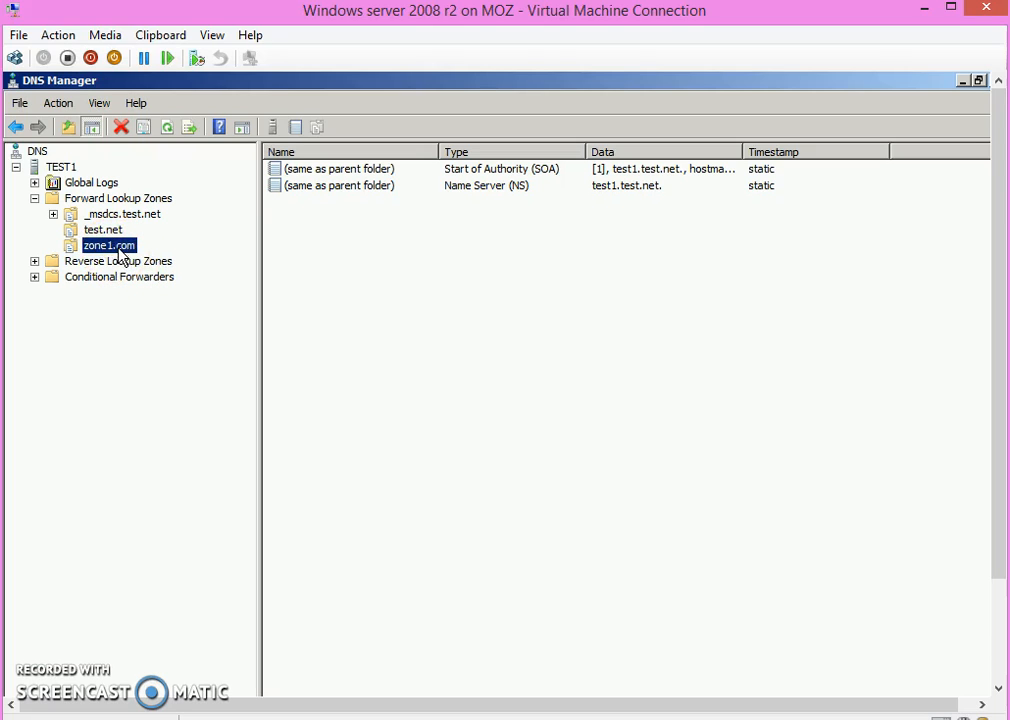
{"action": "right_click", "coordinate": [121, 254]}
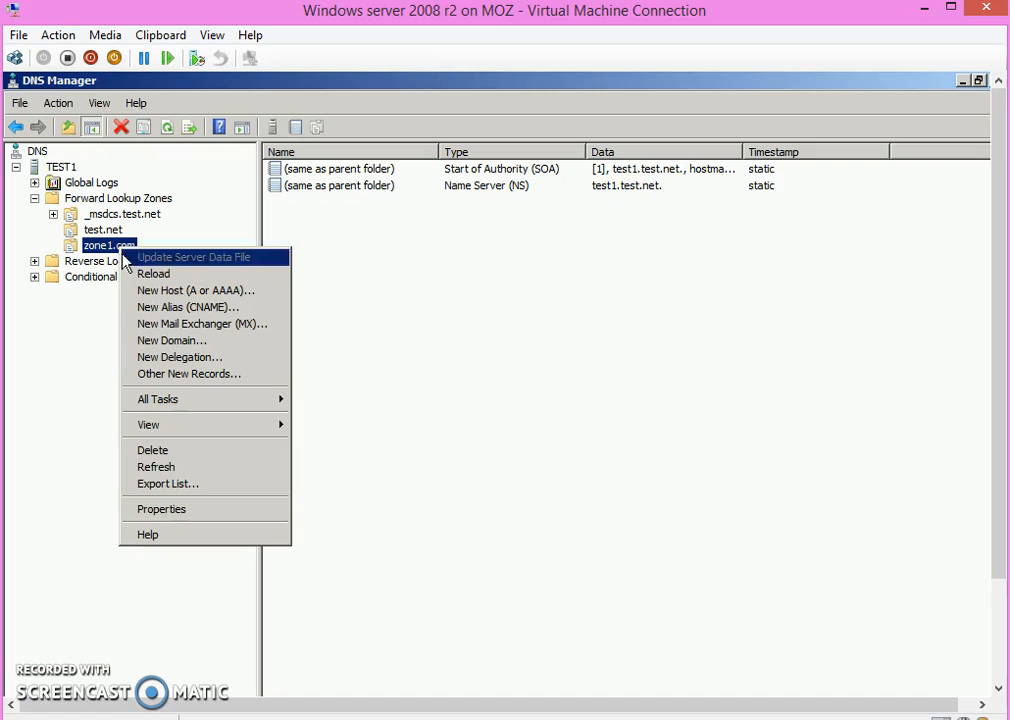
{"action": "left_click", "coordinate": [180, 290]}
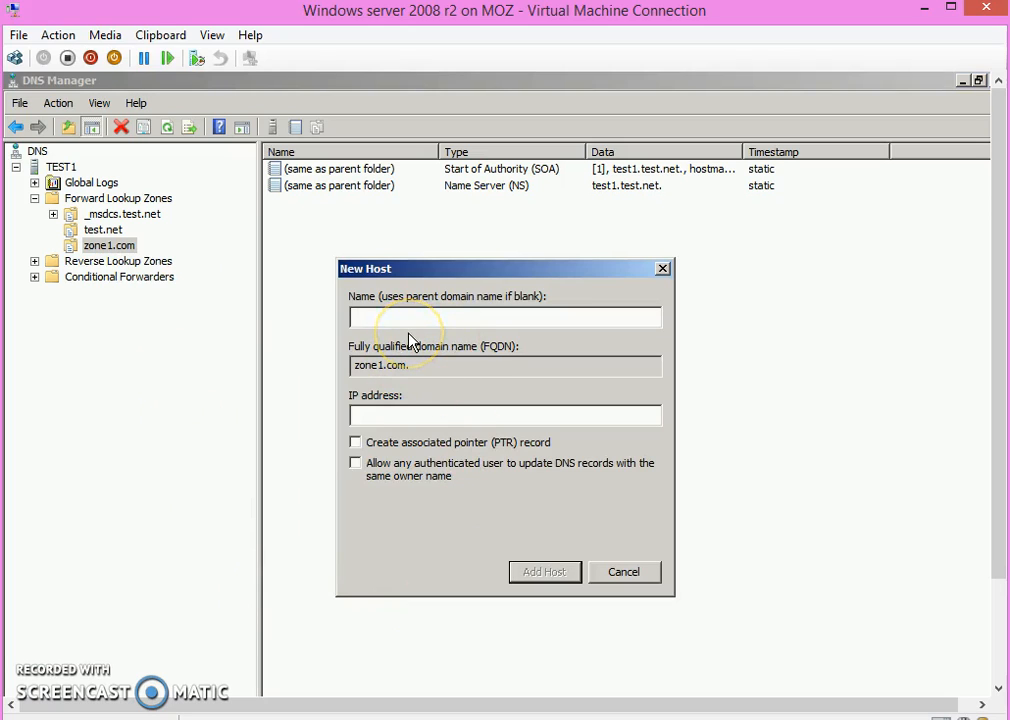
{"action": "type", "text": "Rakin"}
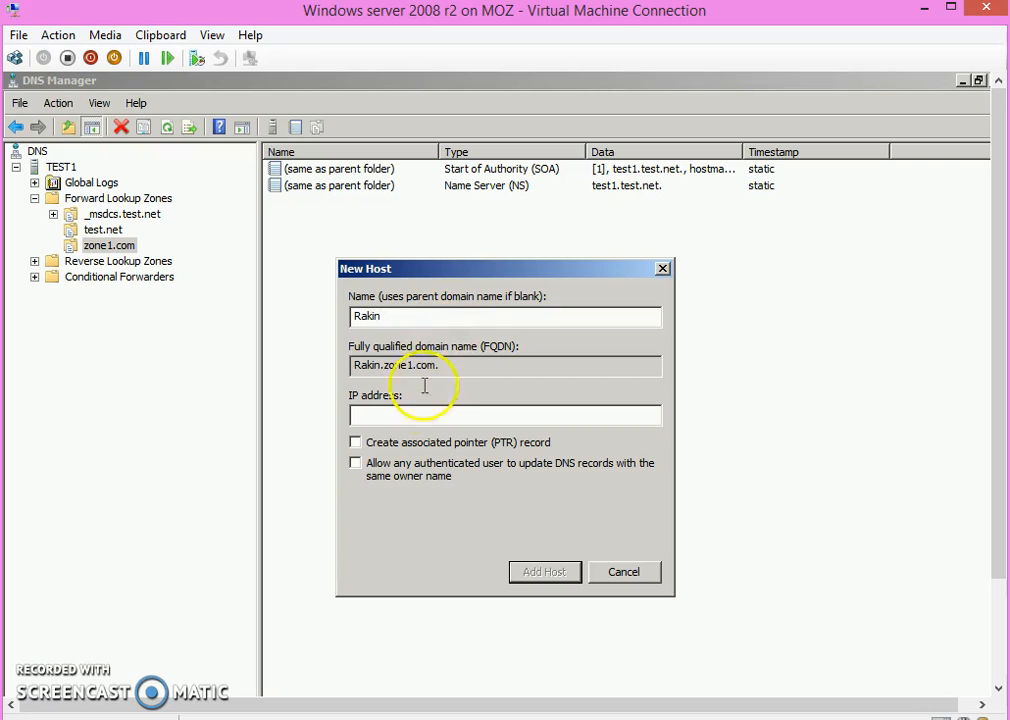
{"action": "left_click", "coordinate": [405, 413]}
{"action": "type", "text": "172.16."}
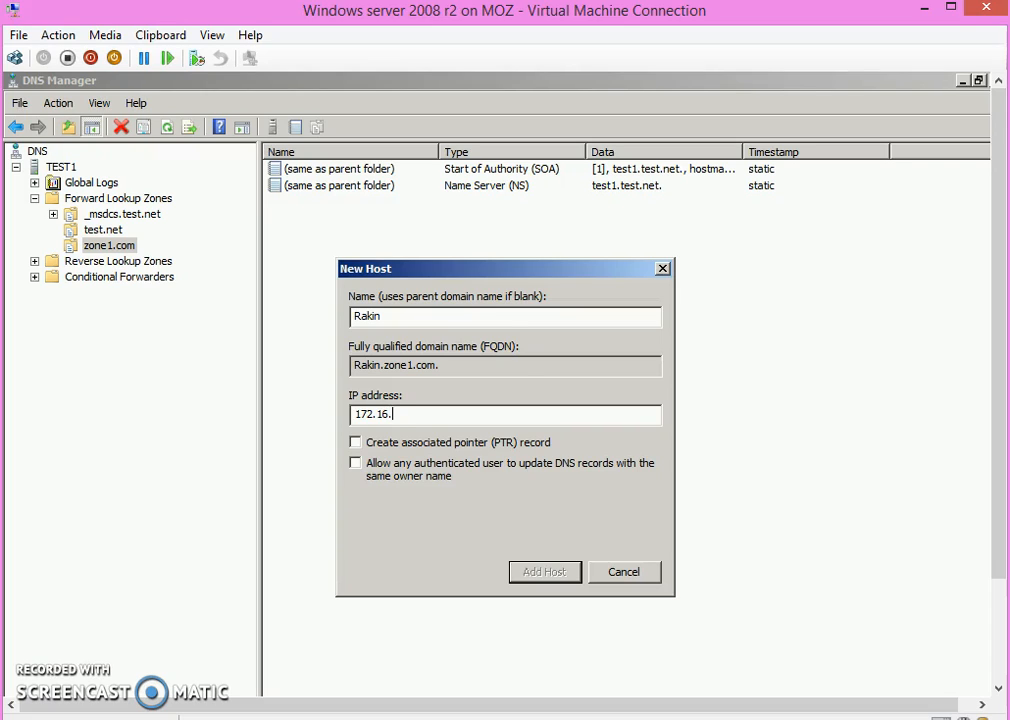
{"action": "type", "text": "2.31"}
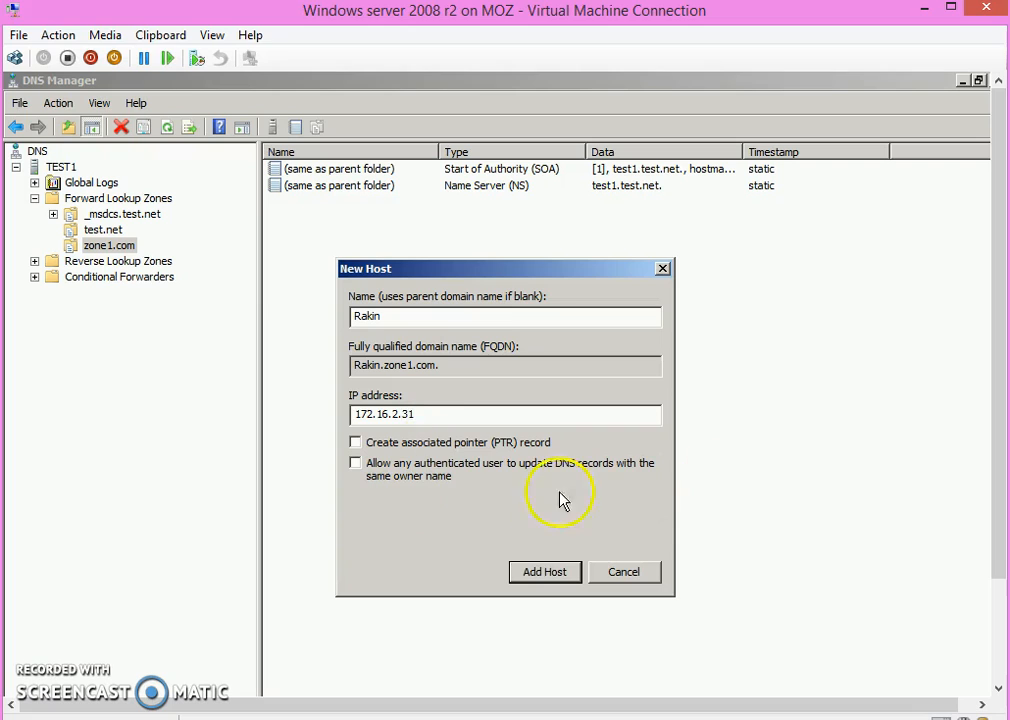
Step: Enable the associated pointer (PTR) record, add the host, close the dialog and select the new host record in zone1.com
{"action": "left_click", "coordinate": [356, 444]}
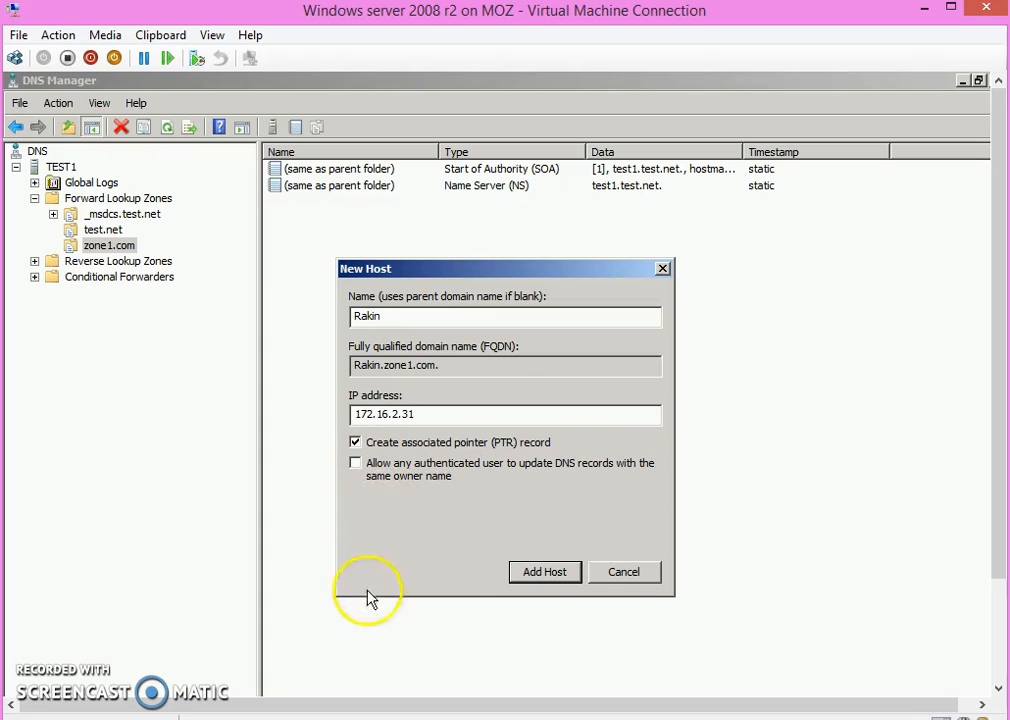
{"action": "left_click", "coordinate": [542, 572]}
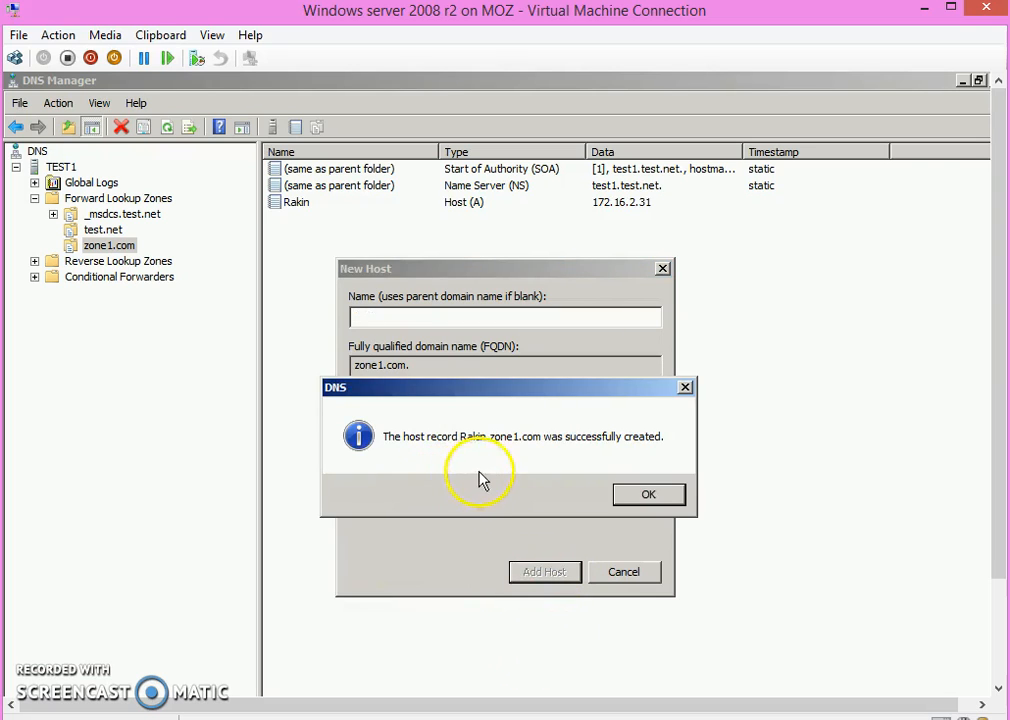
{"action": "left_click", "coordinate": [633, 491]}
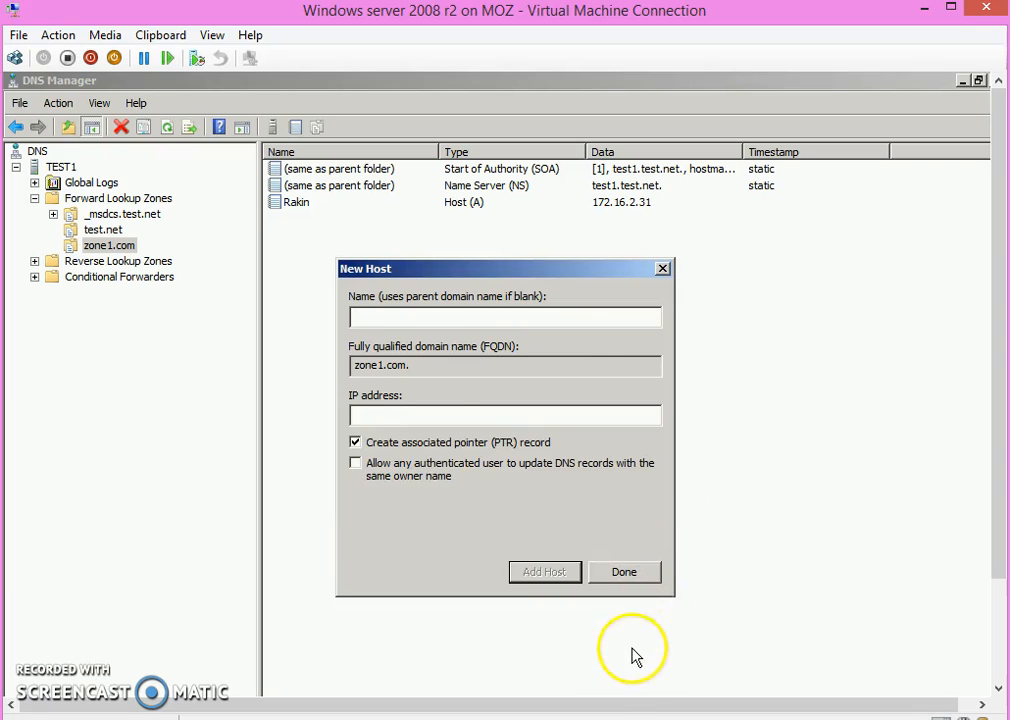
{"action": "left_click", "coordinate": [629, 573]}
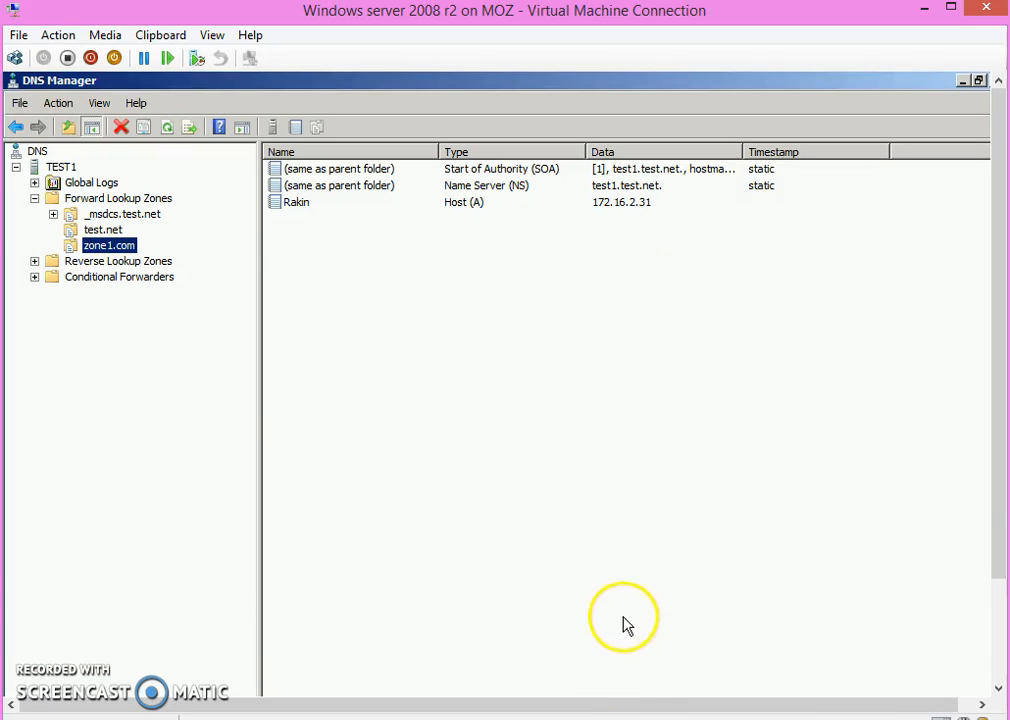
{"action": "left_click", "coordinate": [302, 204]}
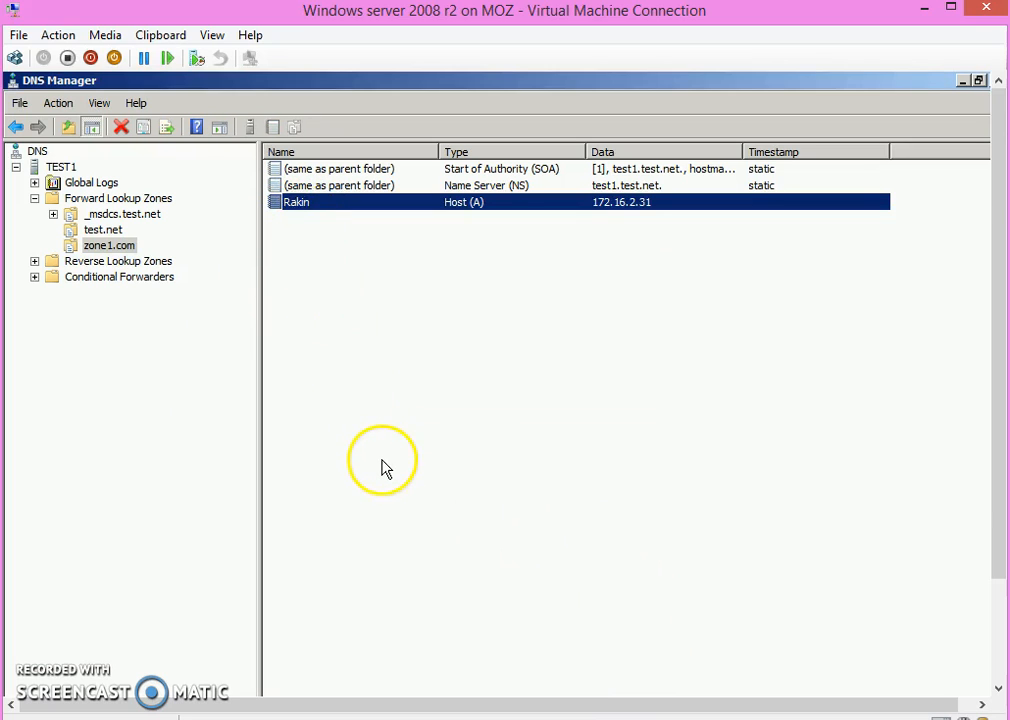